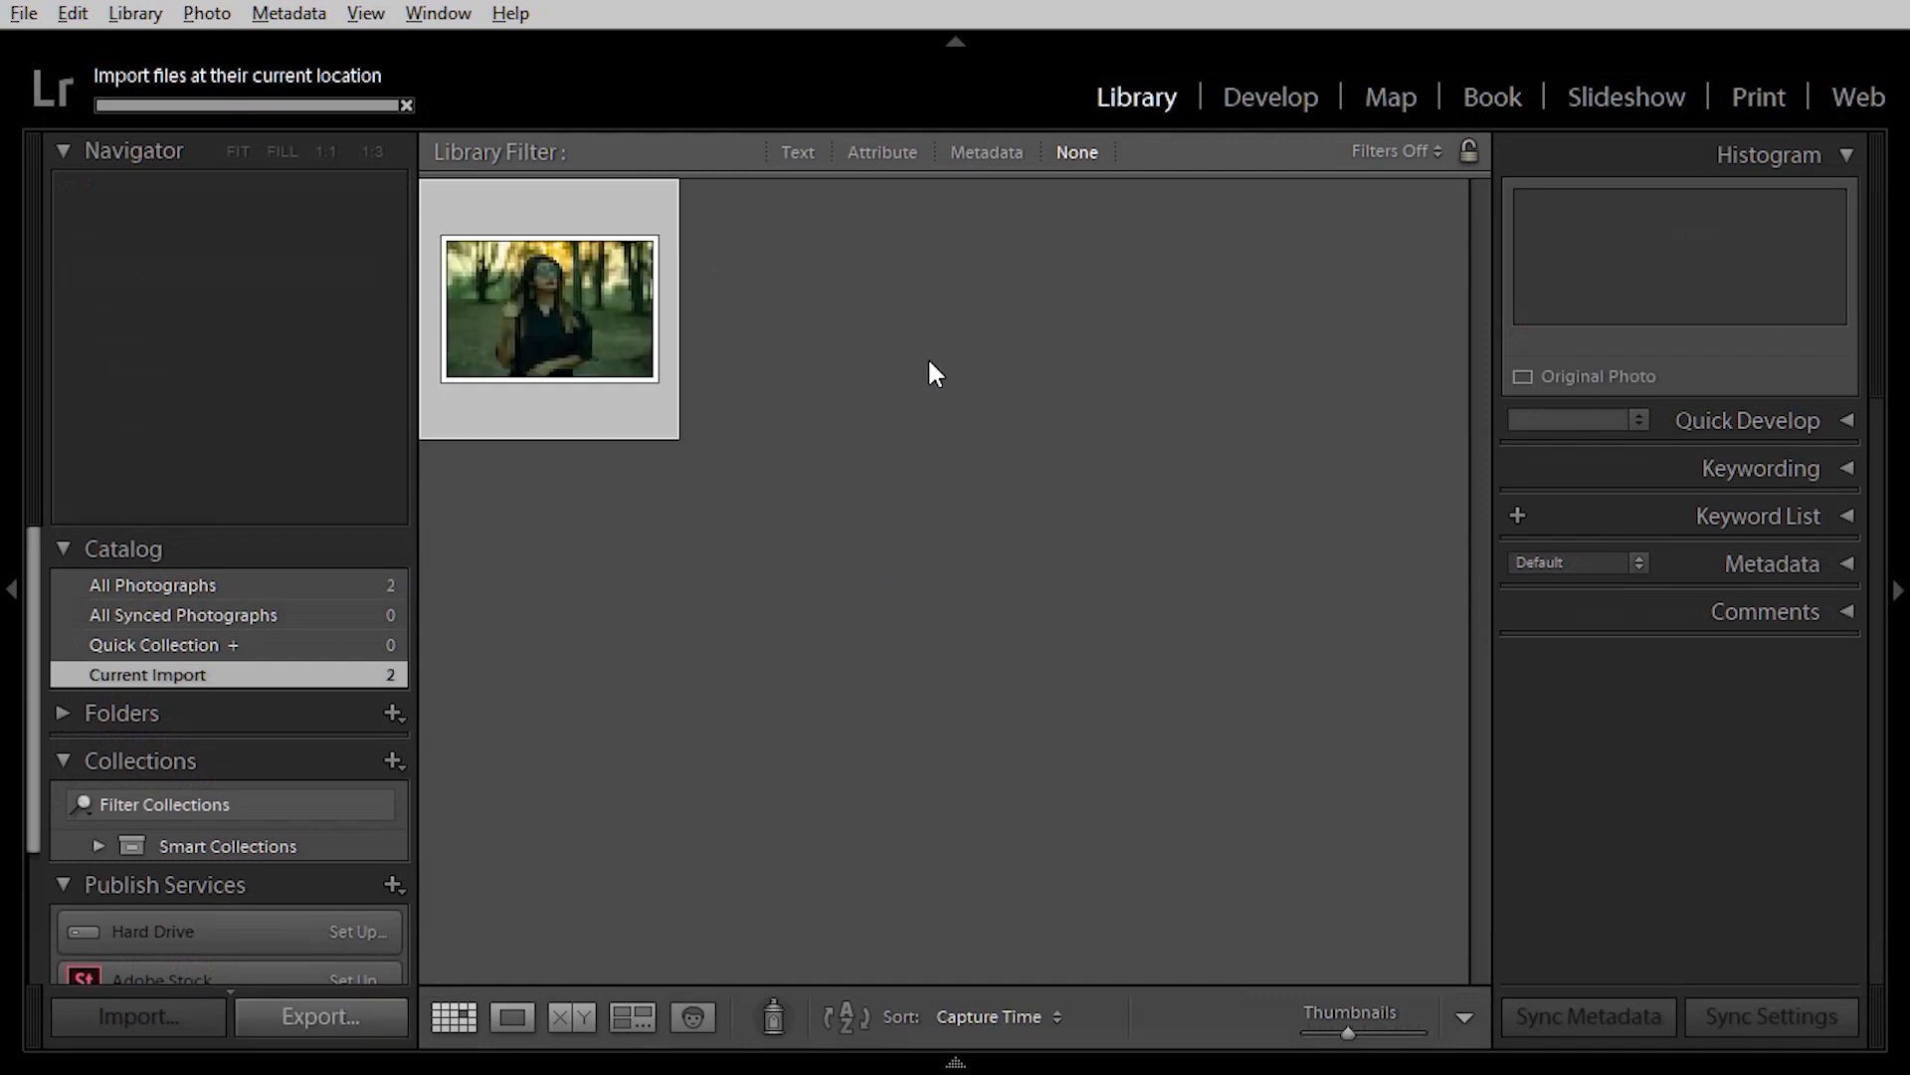
Select the second forest portrait, DSC_0017.NEF, and open it in the Develop module.
click(817, 407)
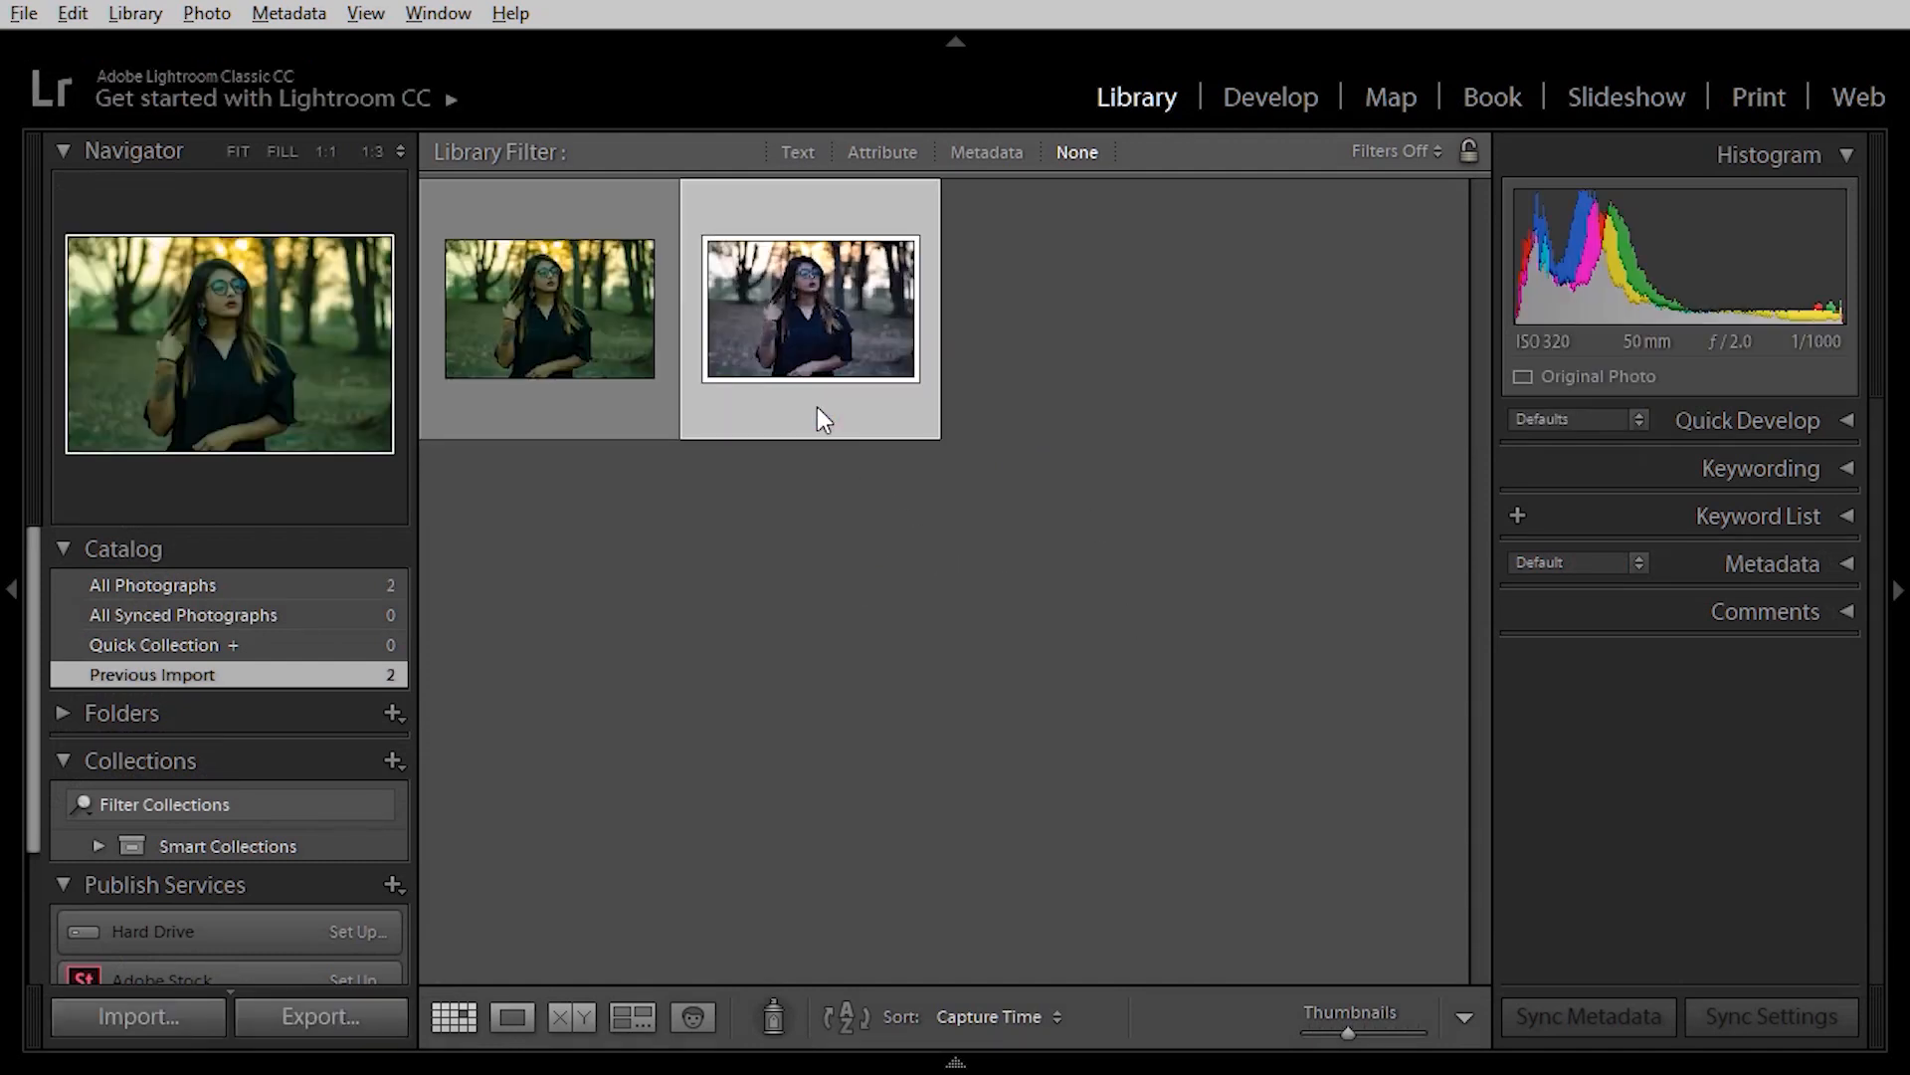
click(1280, 100)
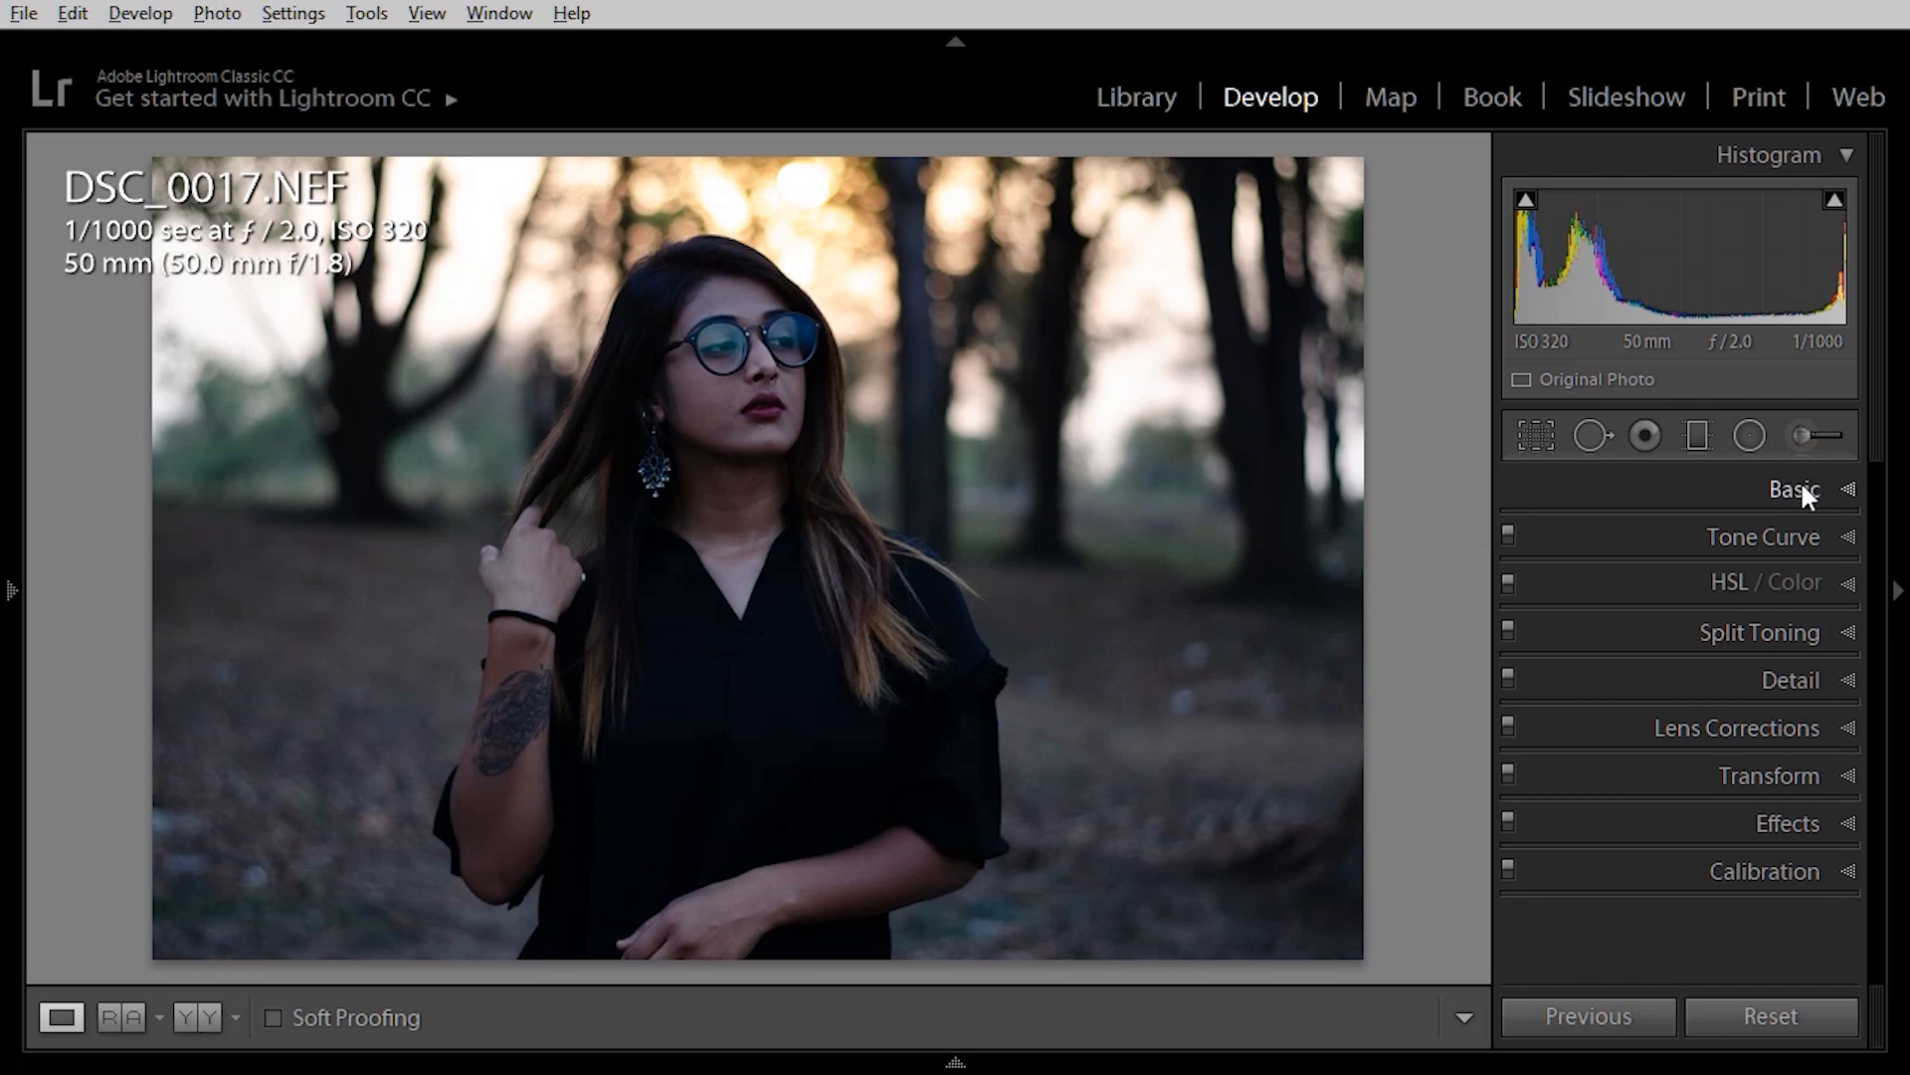
In the Basic panel, set Shadows +81, Highlights −52, Whites +34, Blacks −24 and Contrast +30.
click(1803, 481)
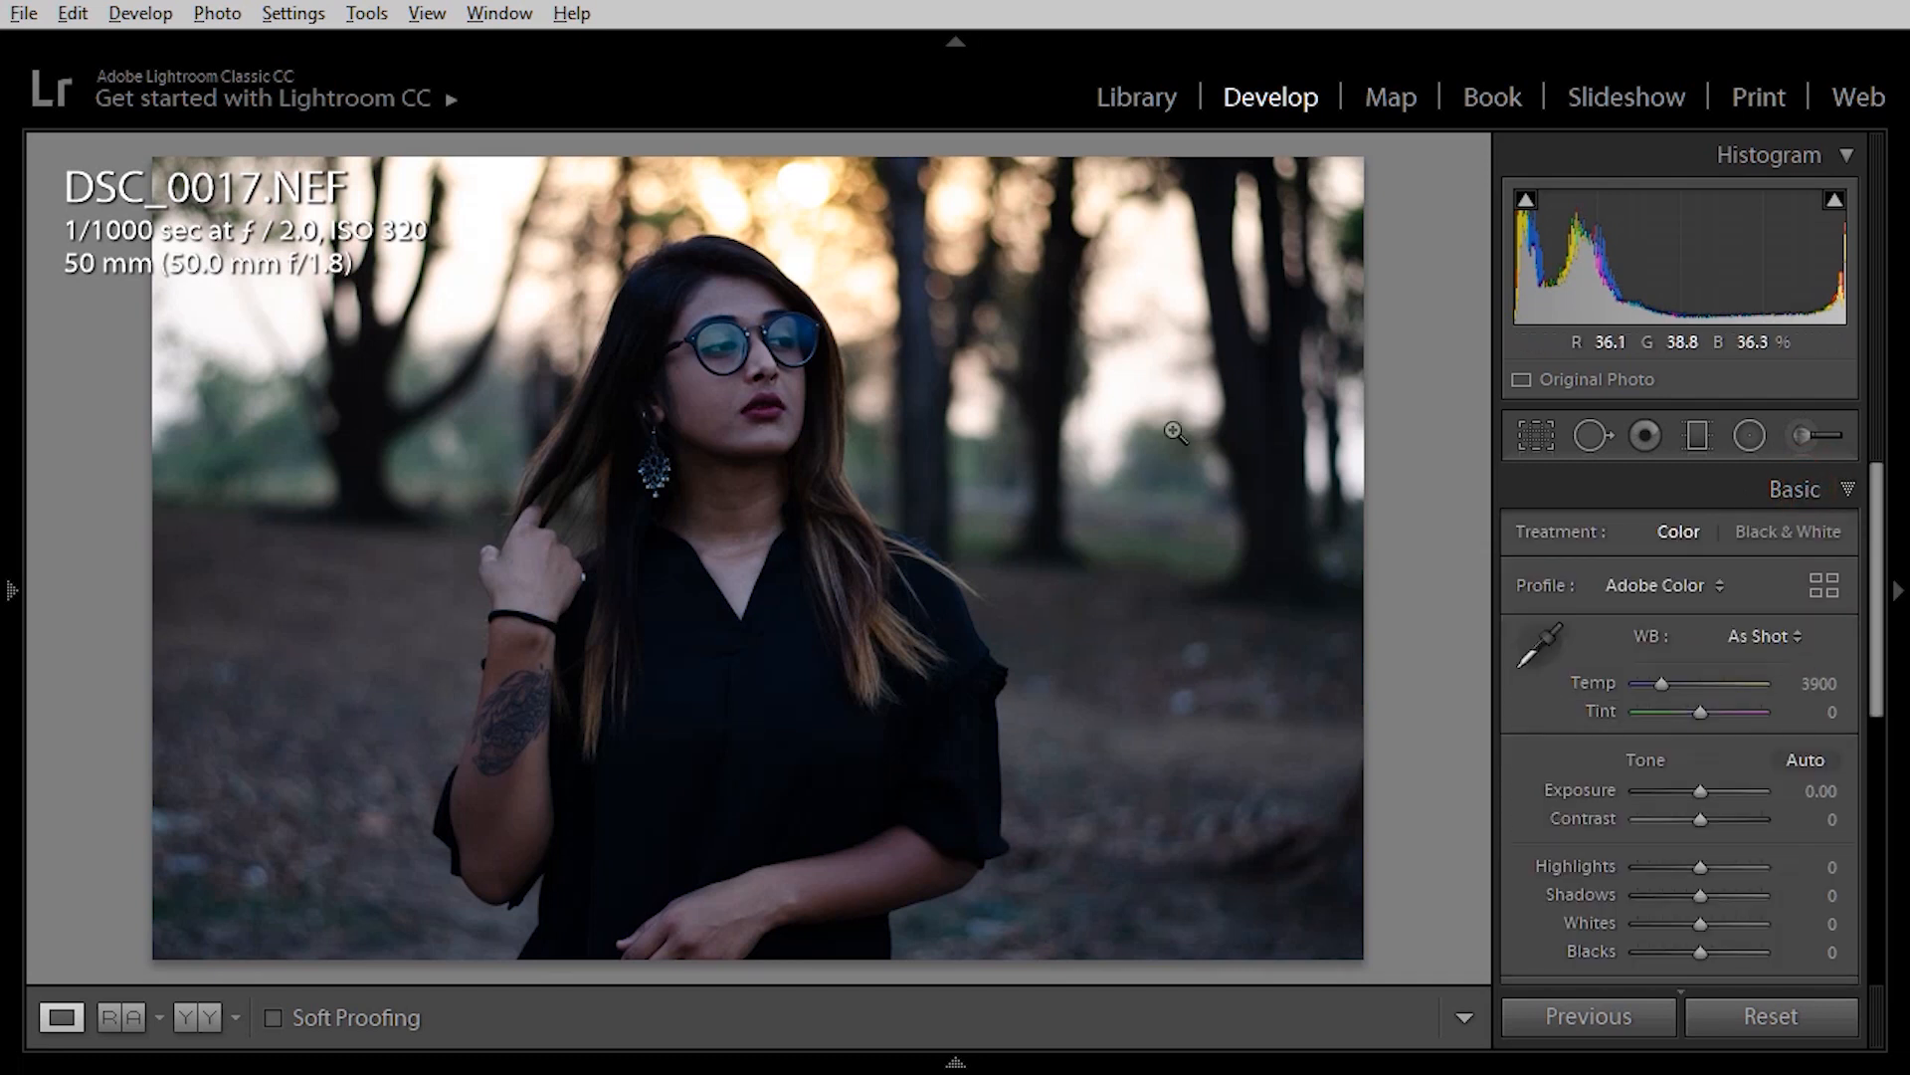
scroll(1592, 721, down, 1)
scroll(1589, 716, down, 1)
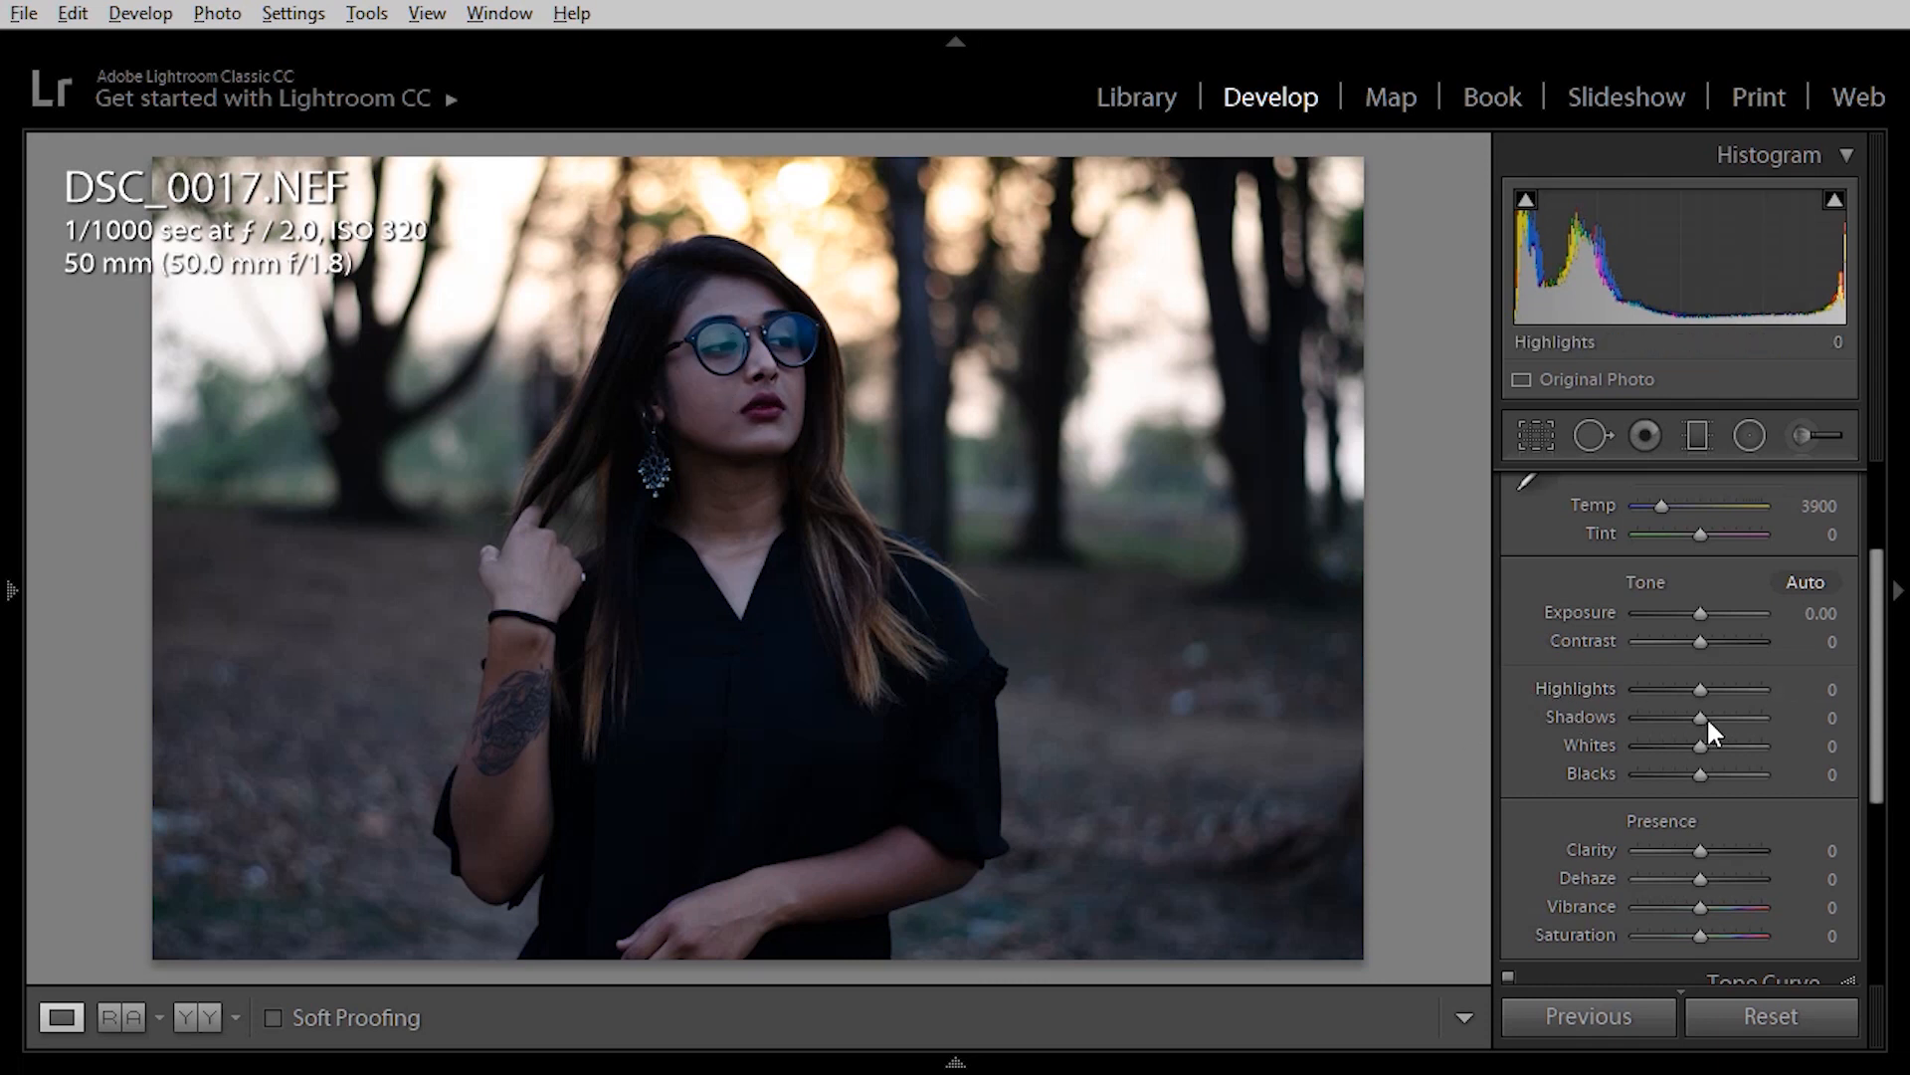
drag(1703, 716, 1751, 718)
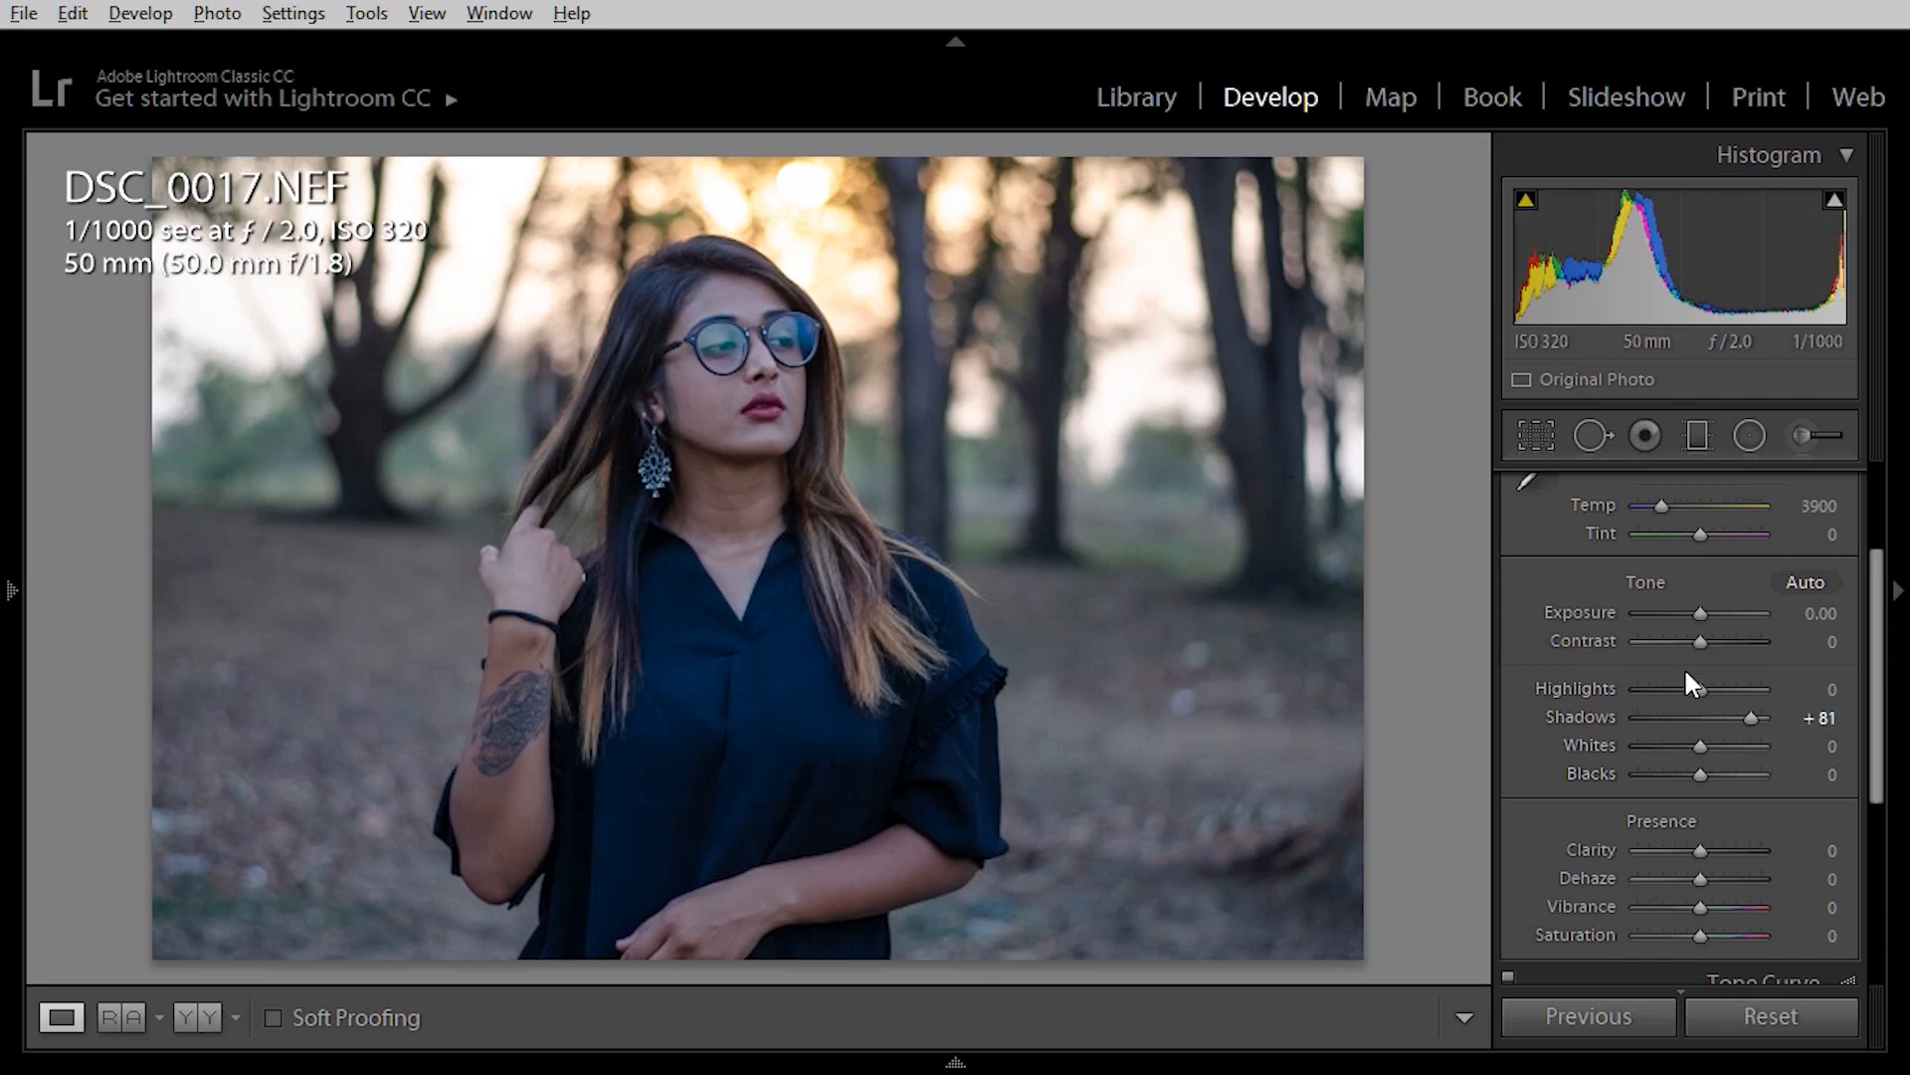
drag(1696, 687, 1681, 687)
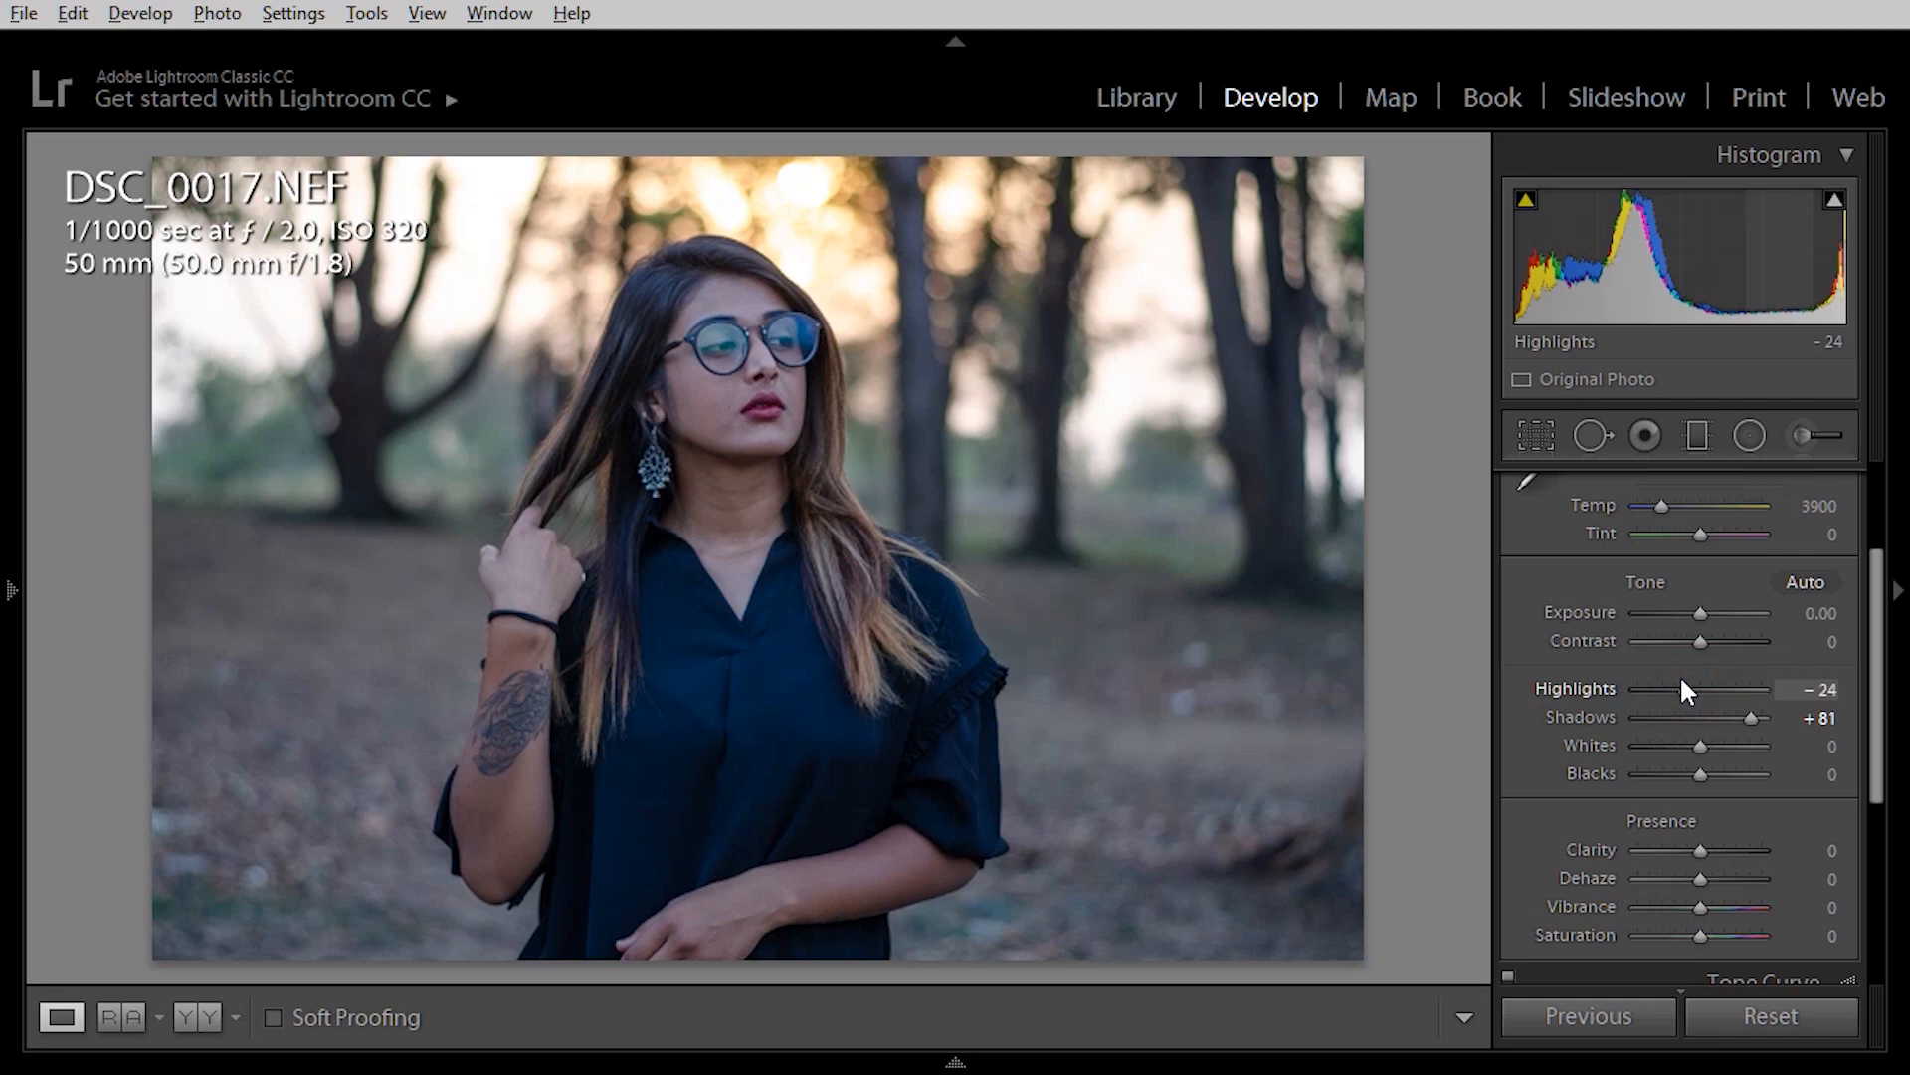
drag(1681, 682, 1667, 689)
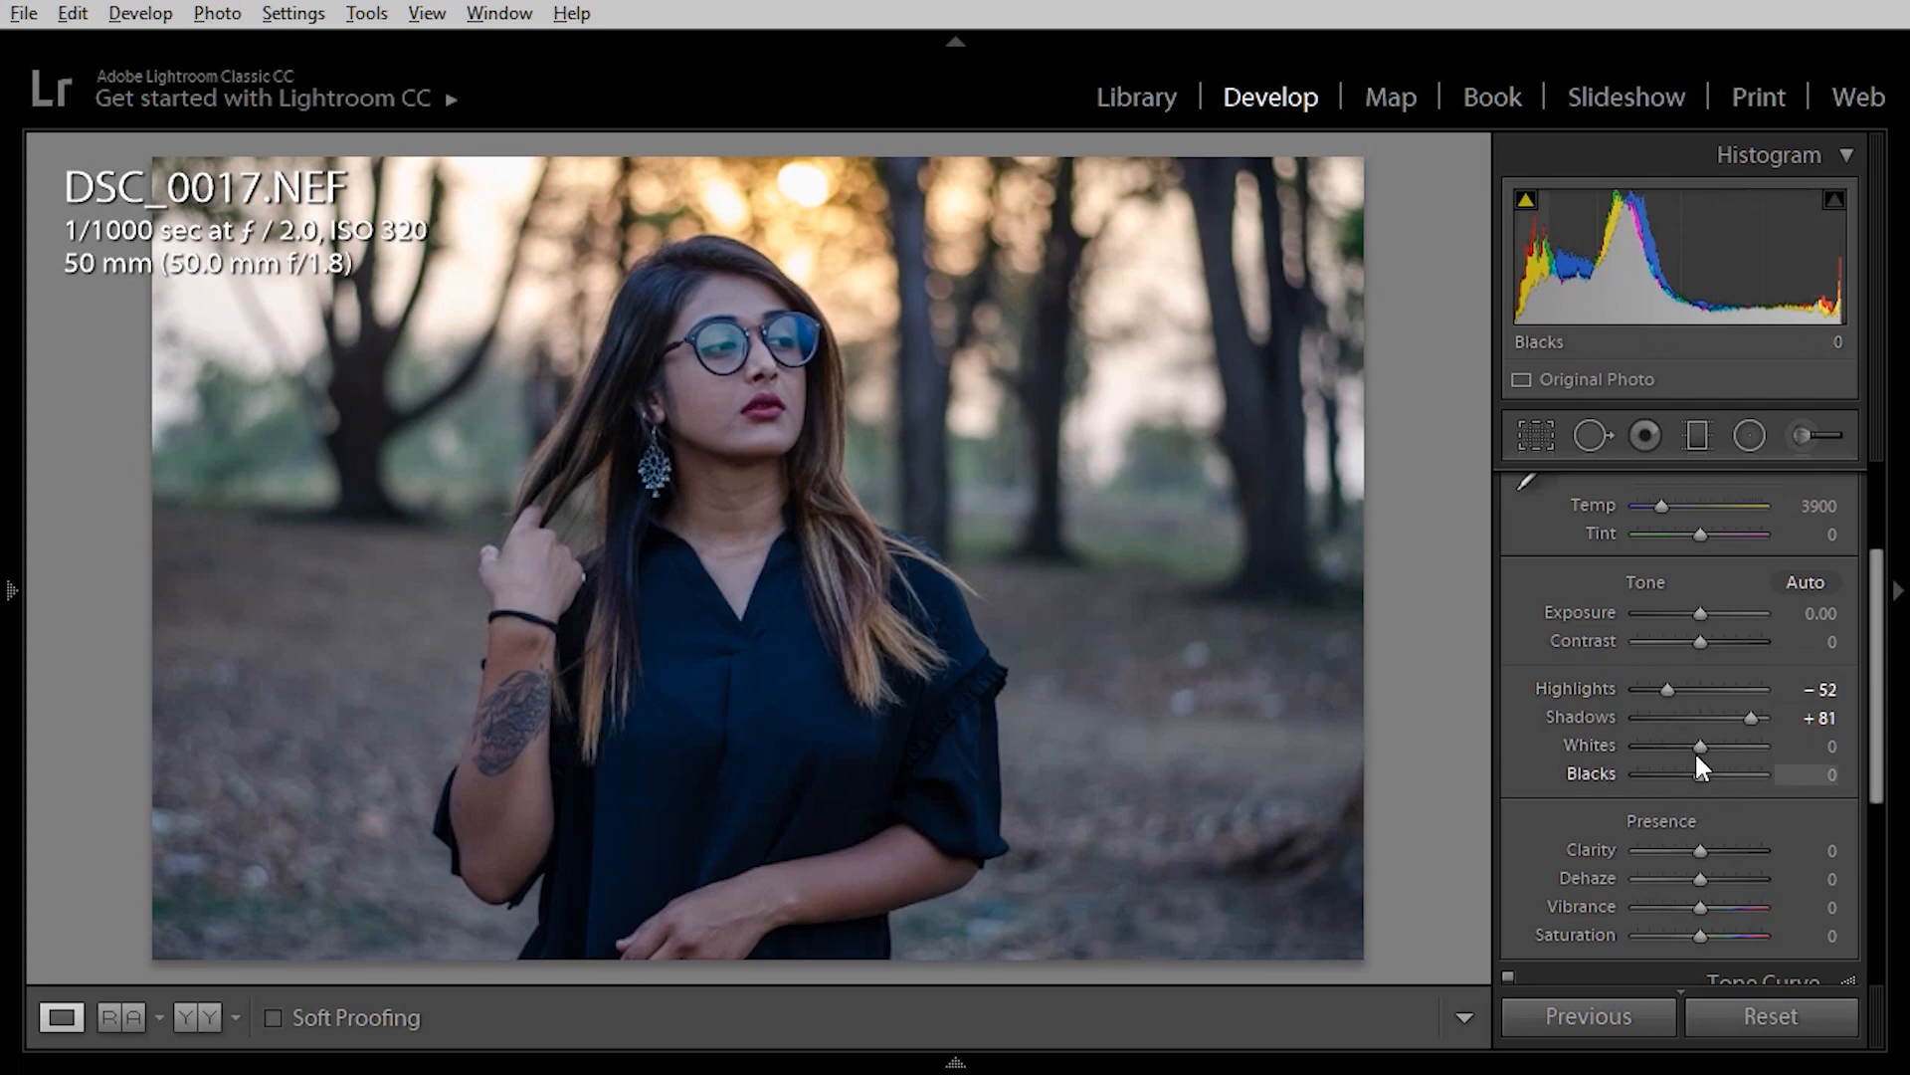
mouse_move(1700, 746)
mouse_down()
mouse_move(1723, 747)
mouse_move(1687, 774)
mouse_up()
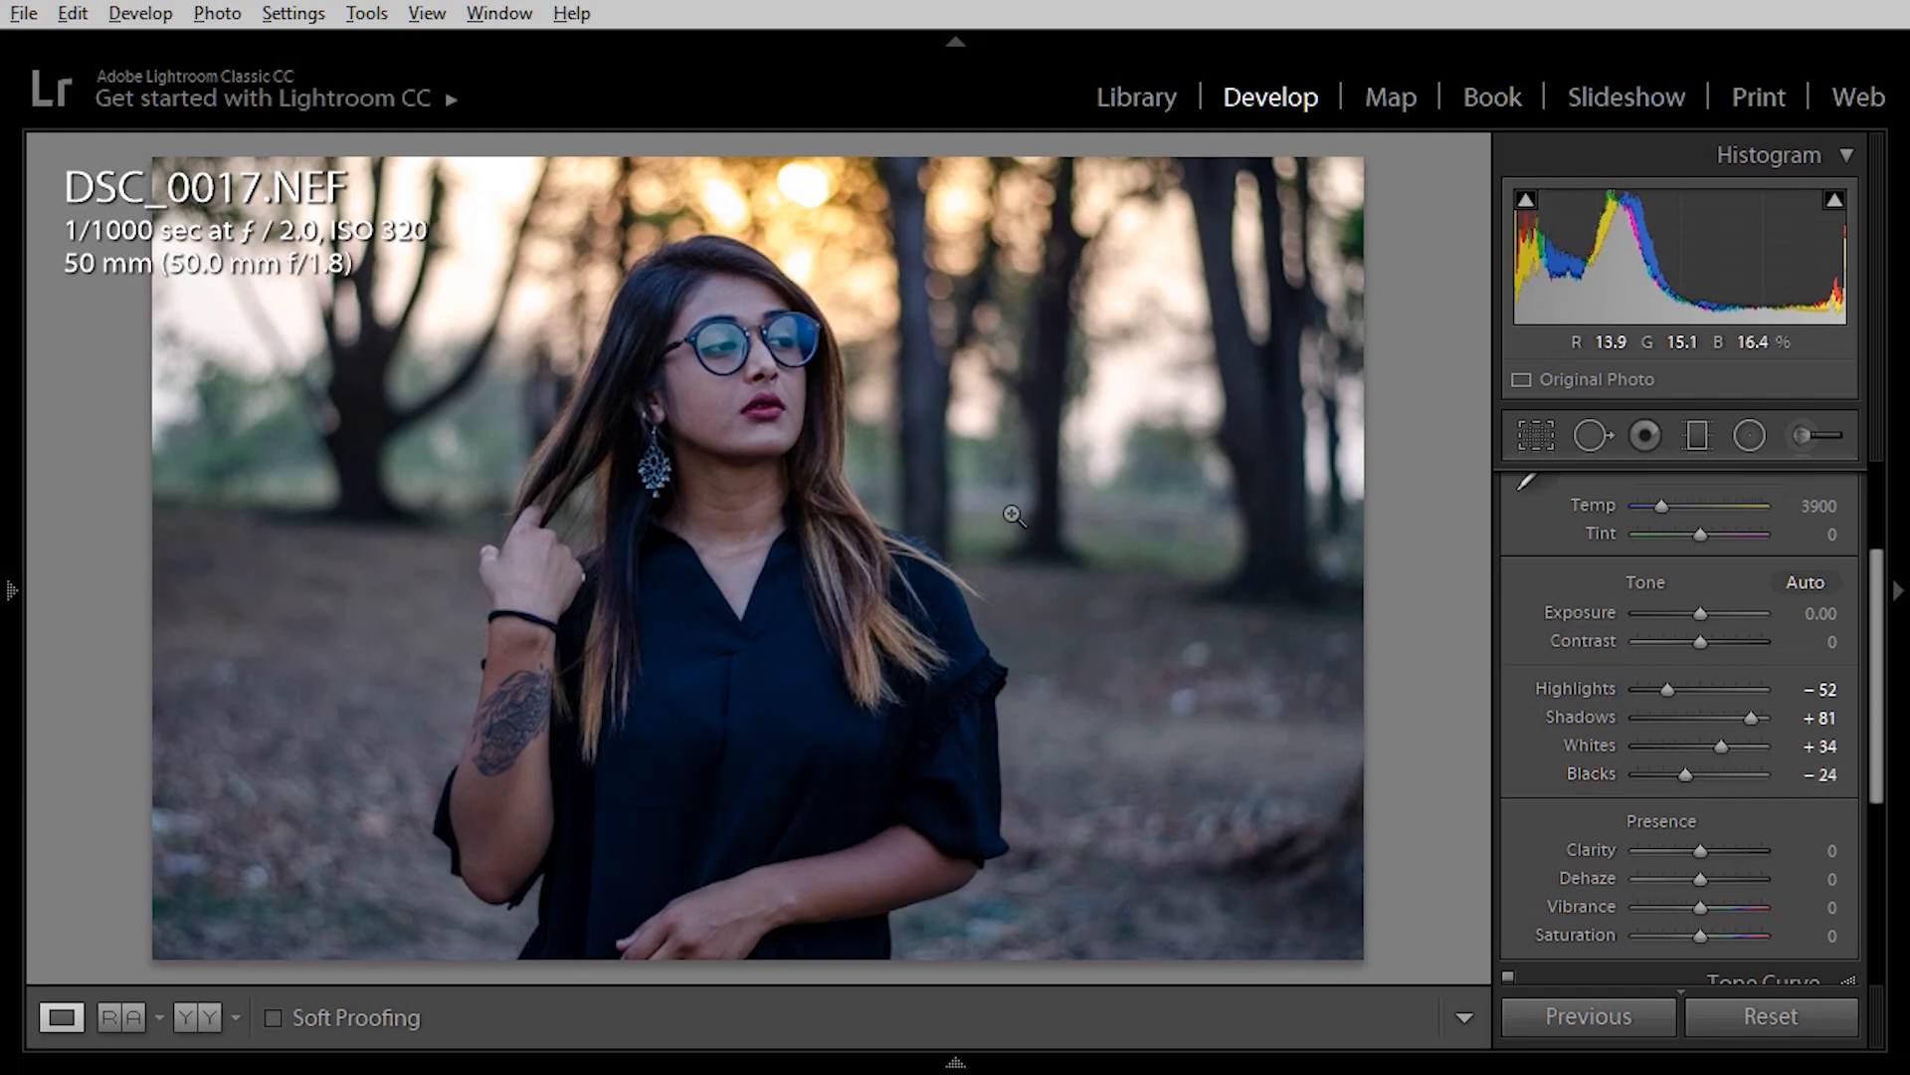
drag(1706, 641, 1721, 641)
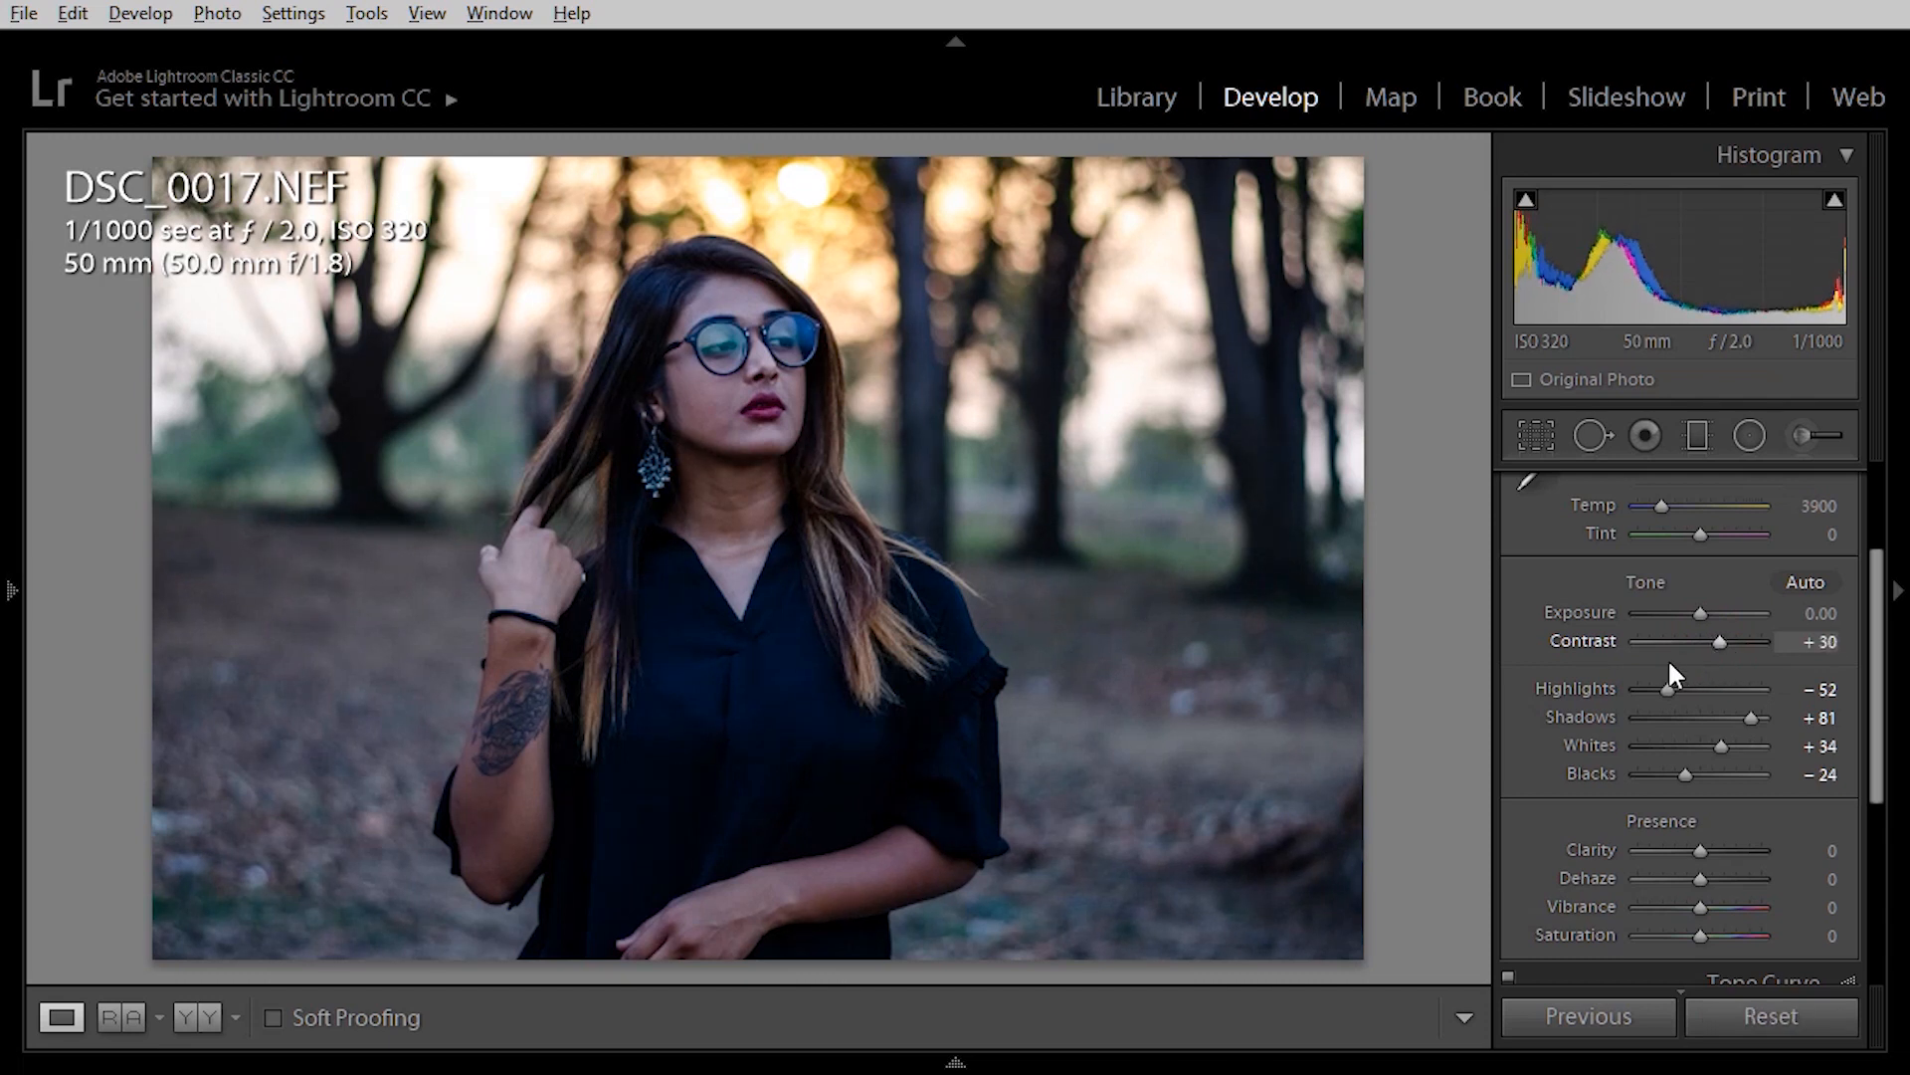
Warm the white balance to Temp 4655 and shift Tint to +10.
scroll(1584, 661, down, 2)
scroll(1584, 661, up, 2)
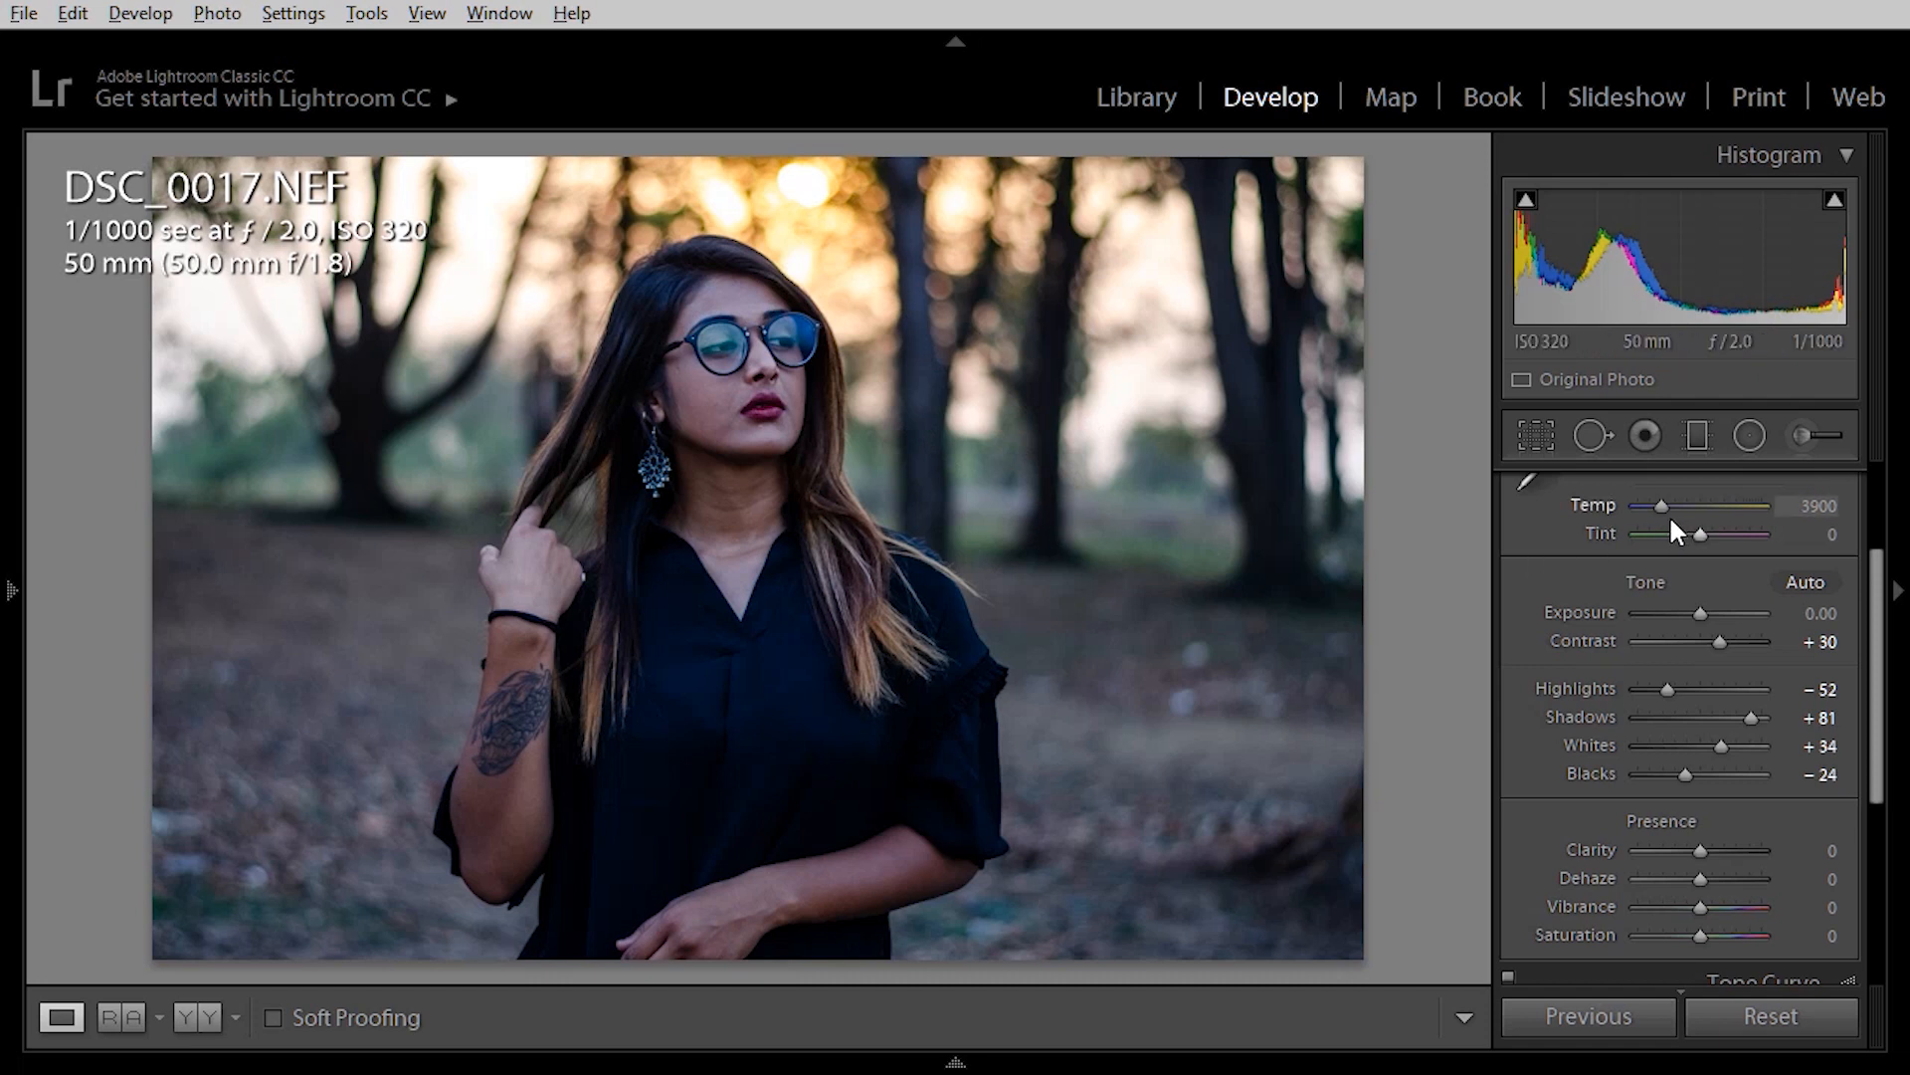
scroll(1588, 583, up, 3)
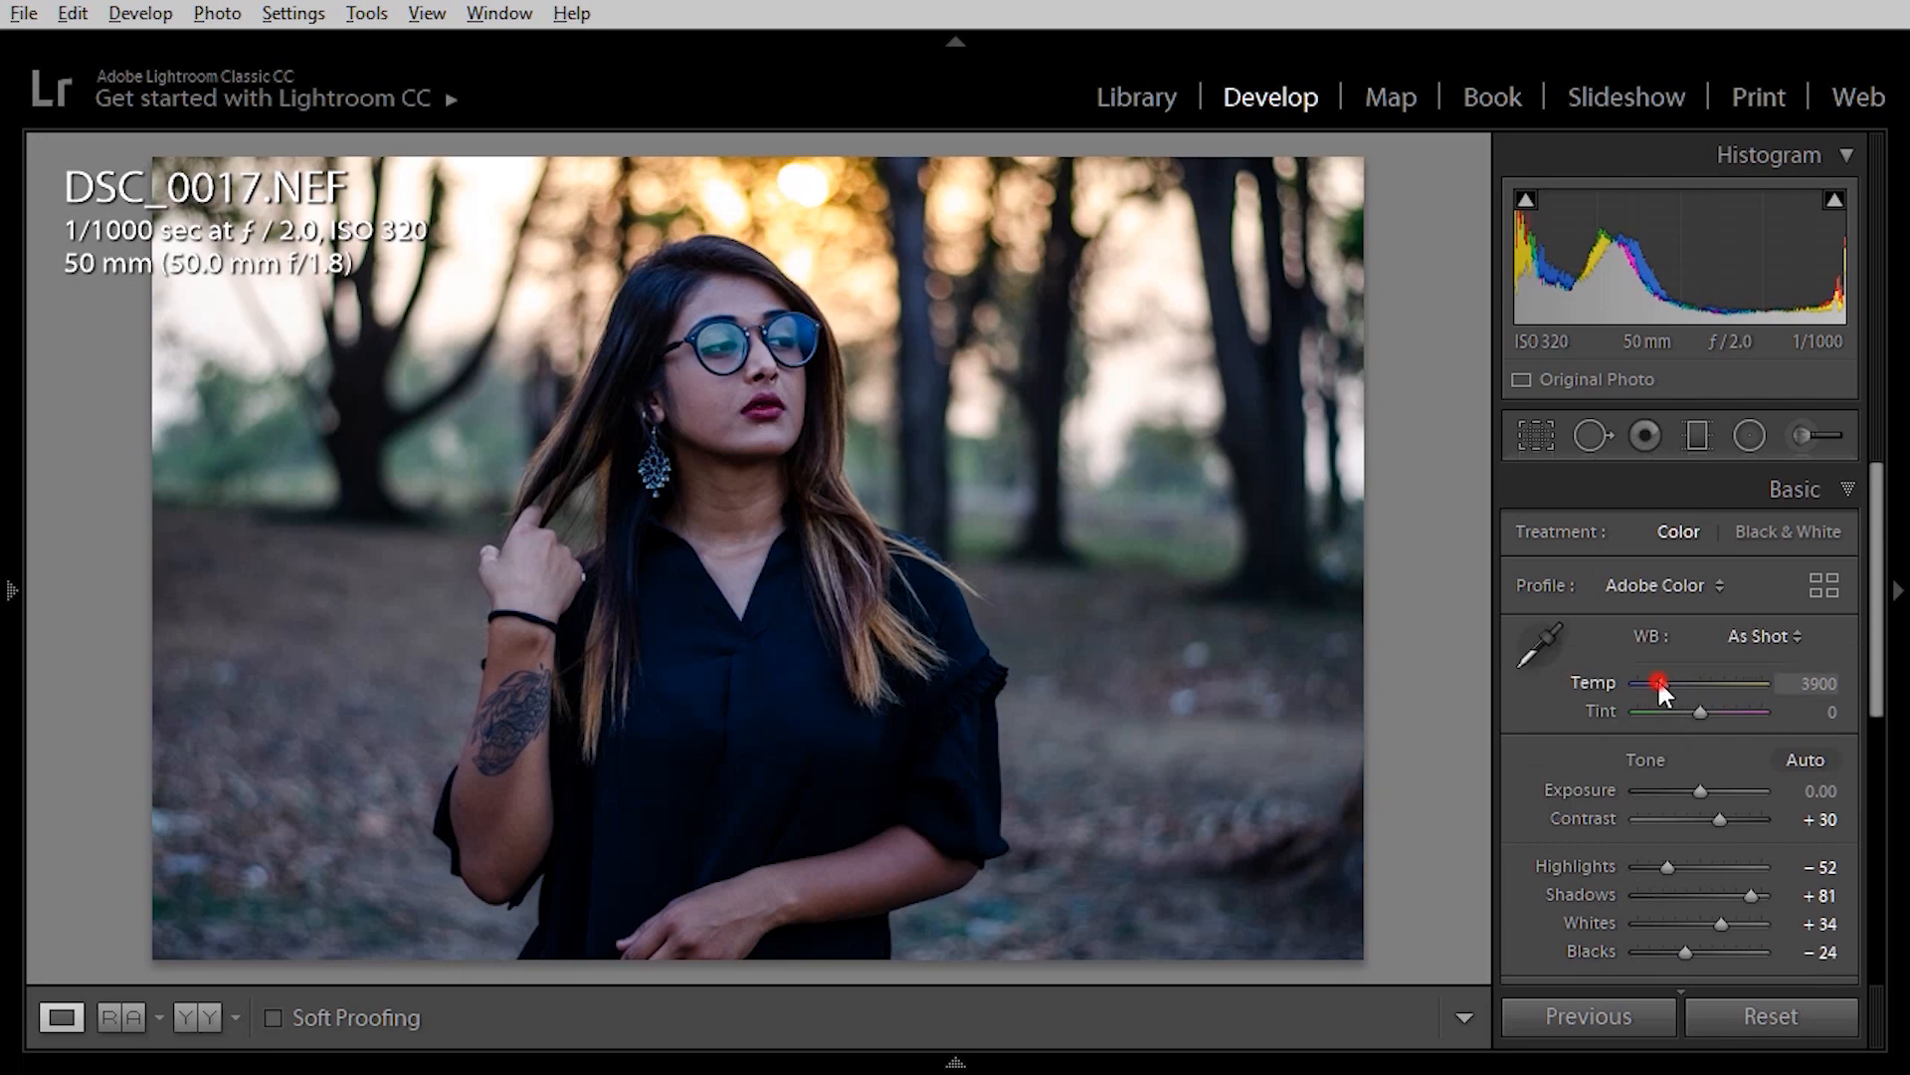
drag(1658, 684, 1671, 684)
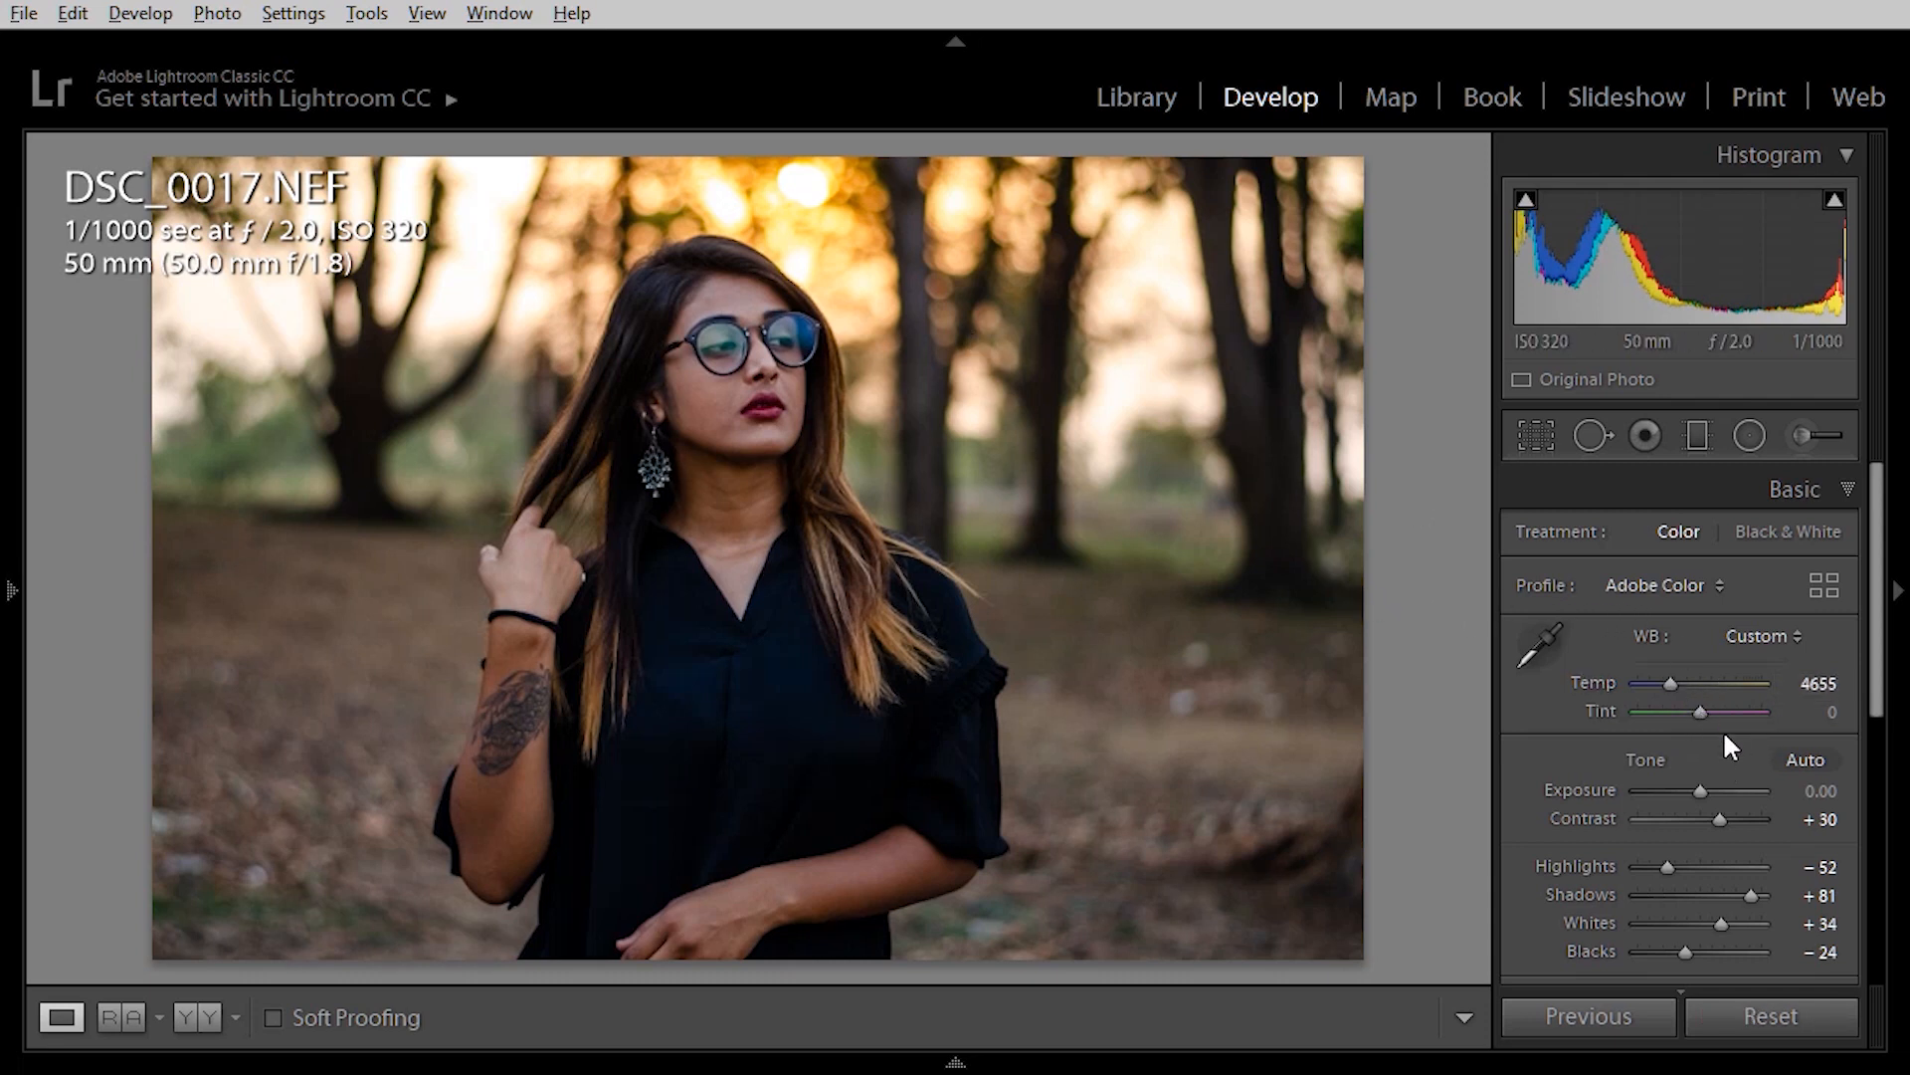
key(shift)
drag(1698, 713, 1705, 712)
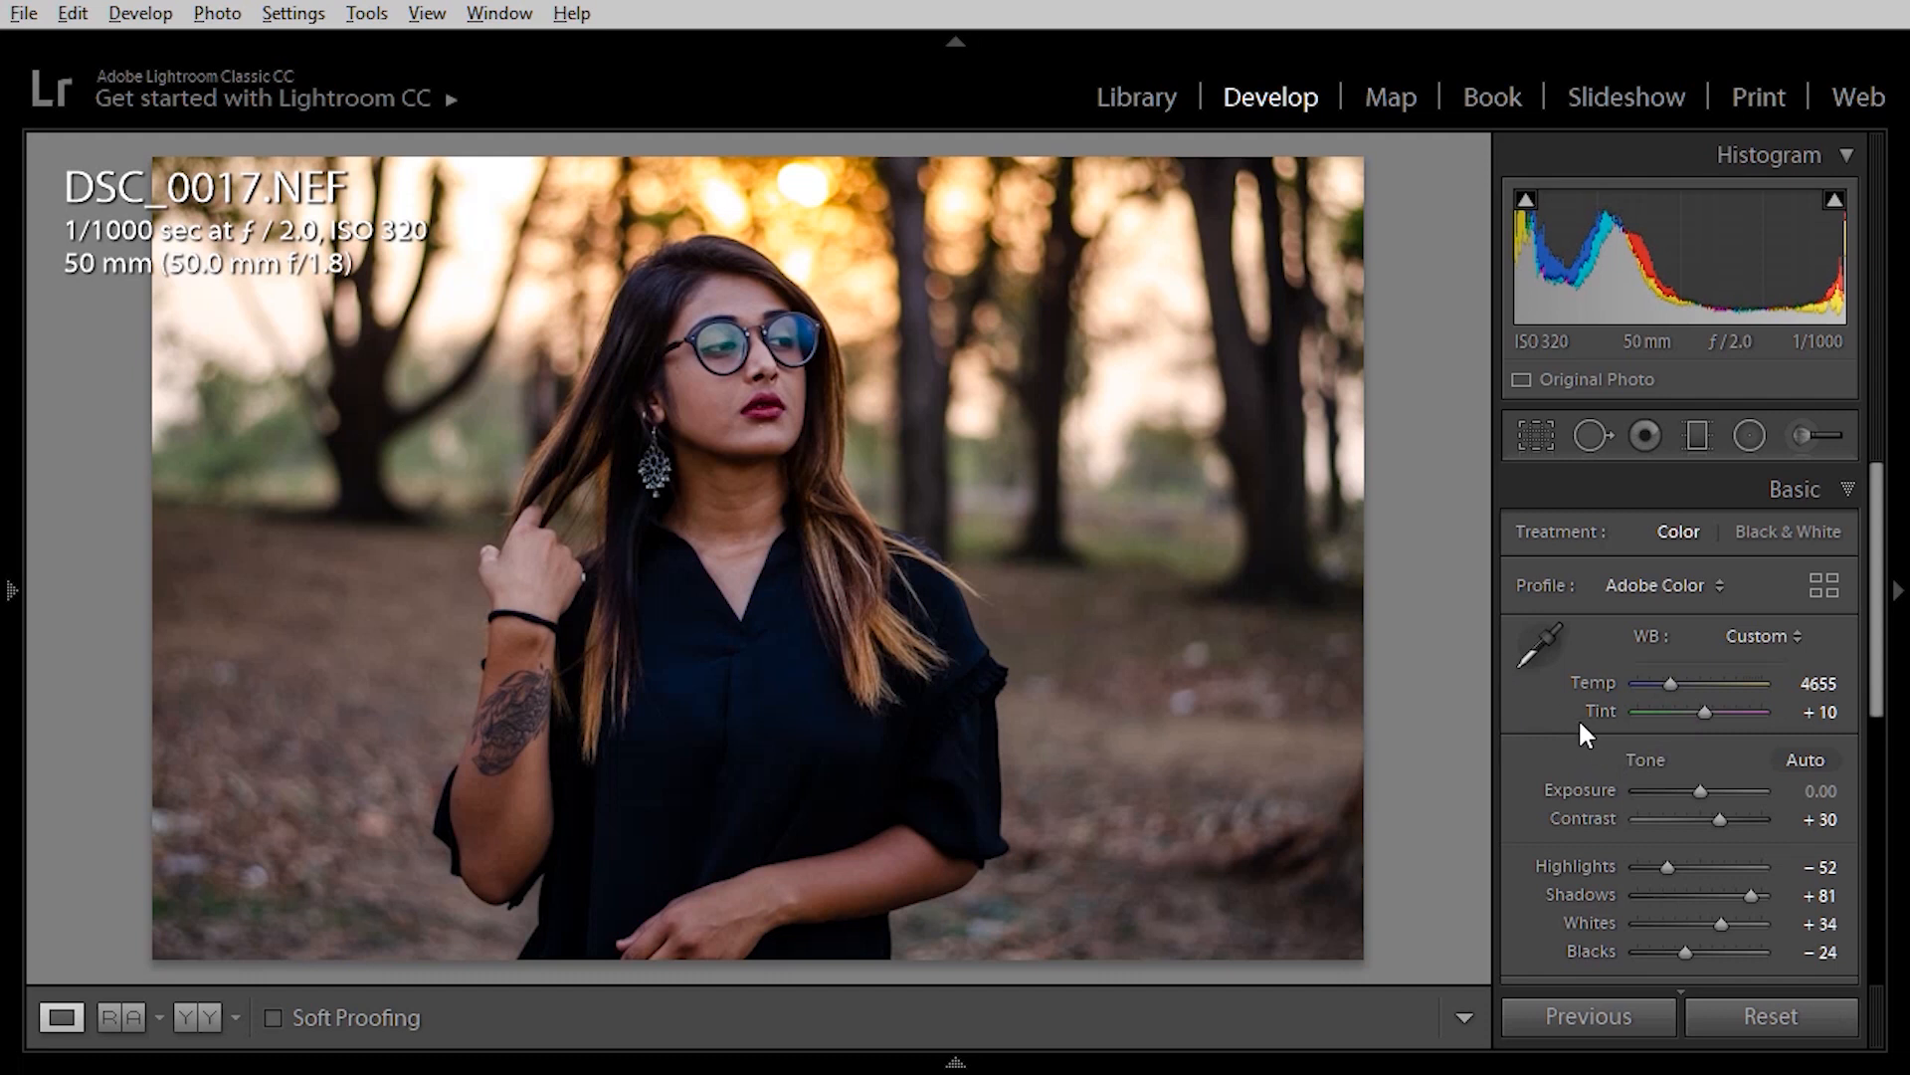
scroll(1580, 727, down, 2)
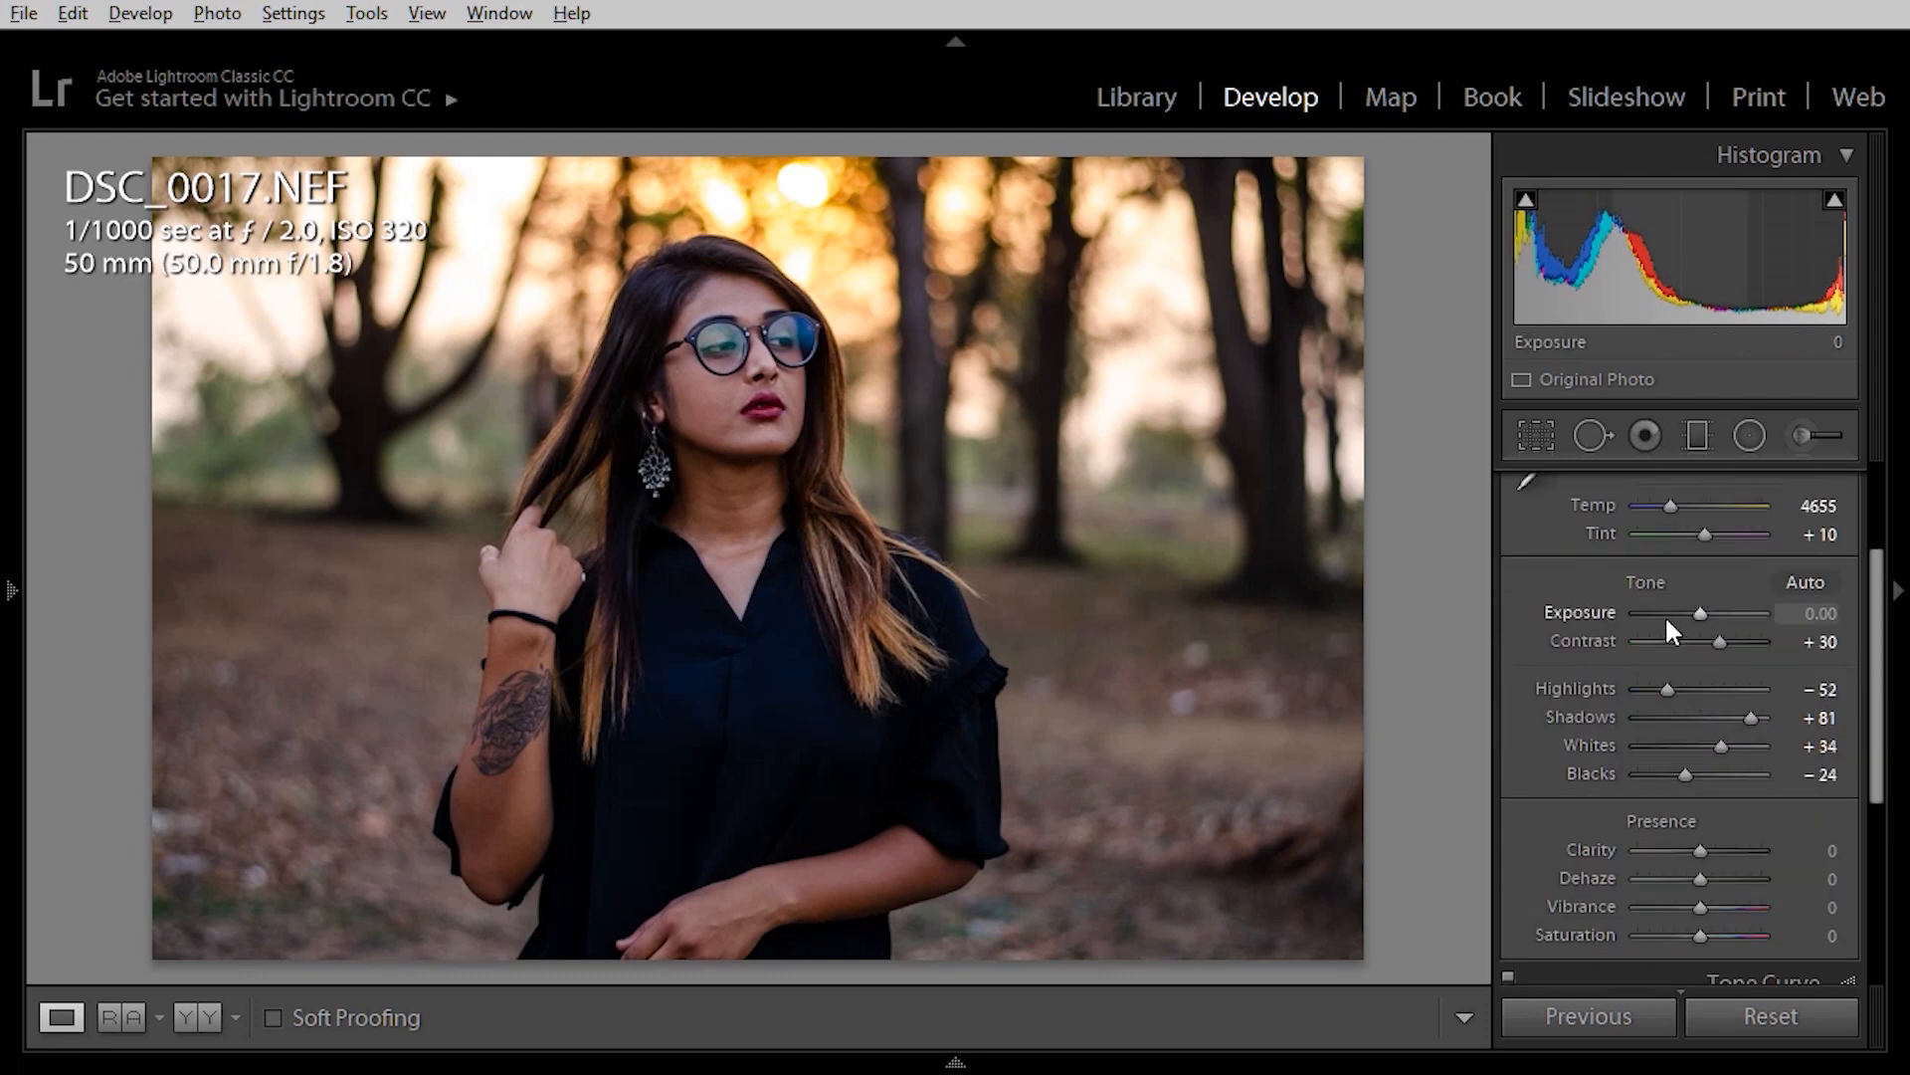
Raise exposure to +0.20 and Clarity to +15, then compare Before/After.
key(Up)
key(Up)
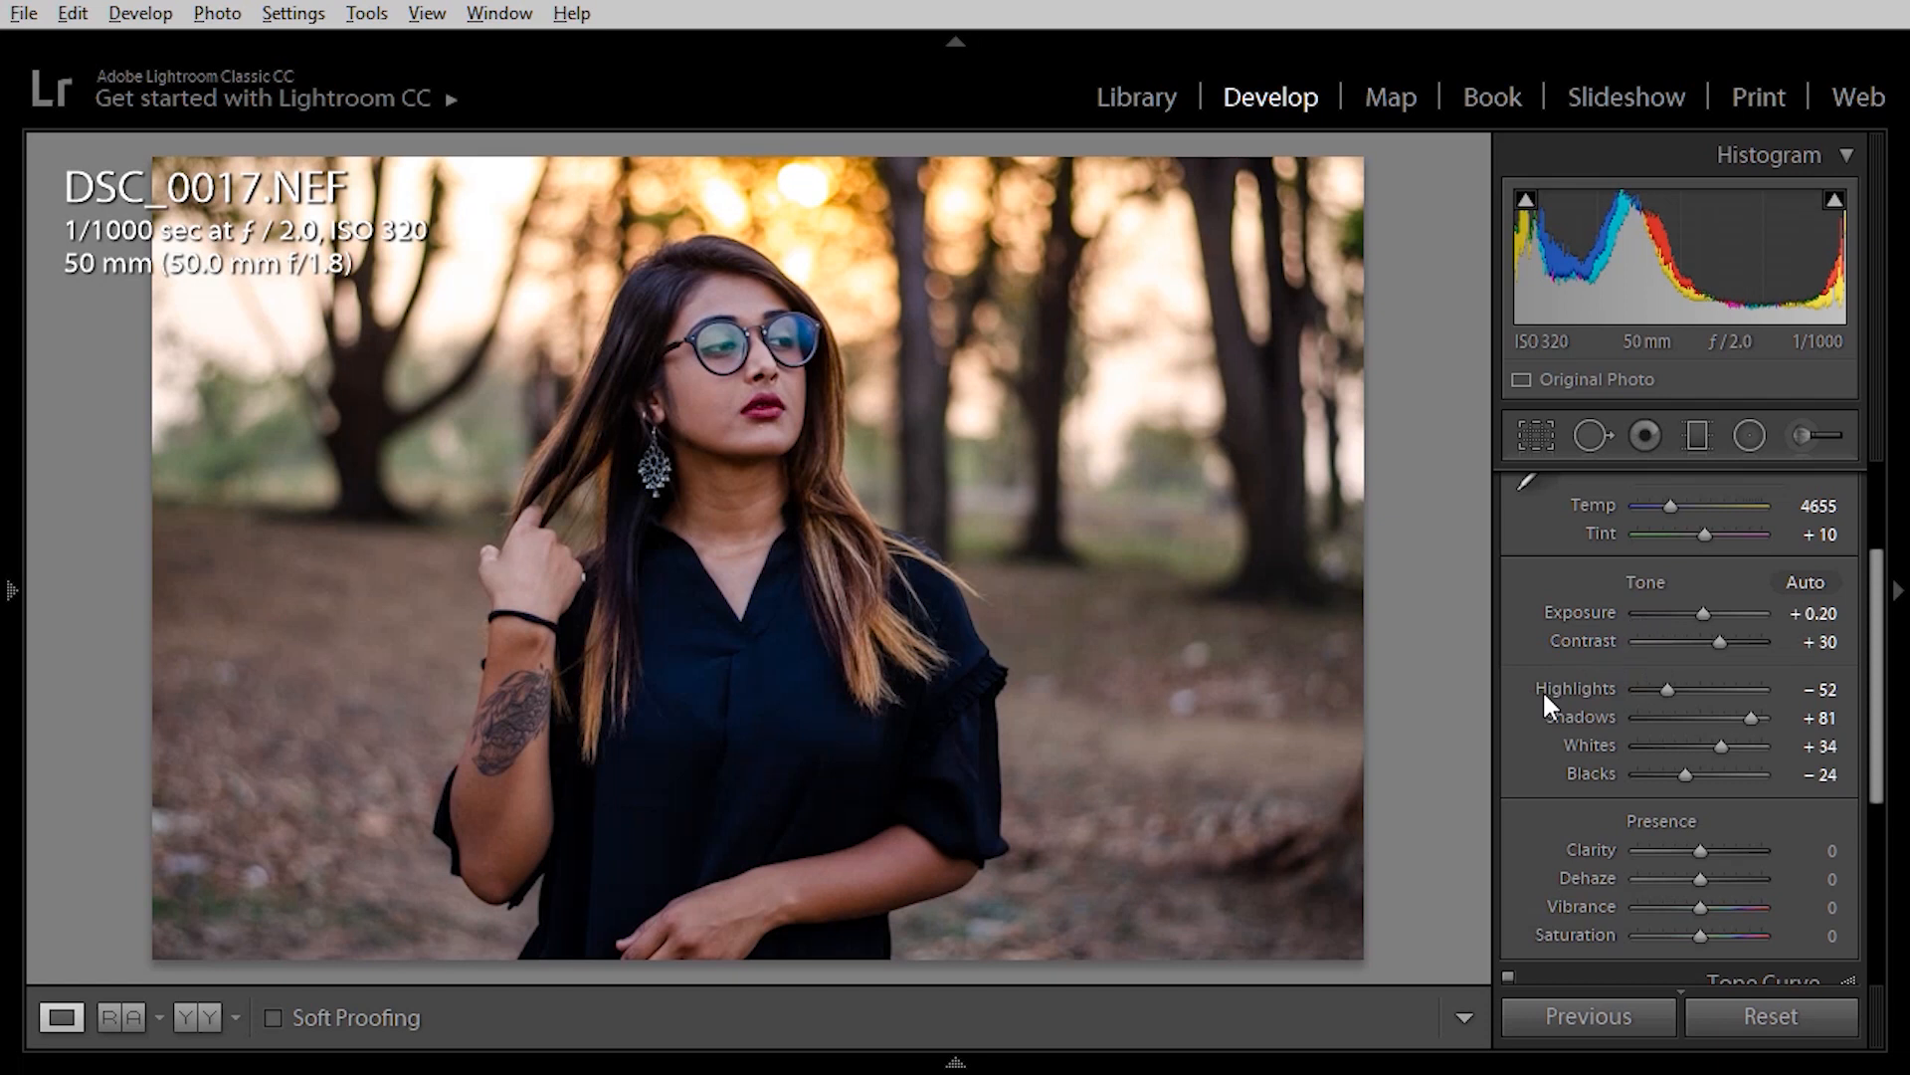
scroll(1544, 696, down, 2)
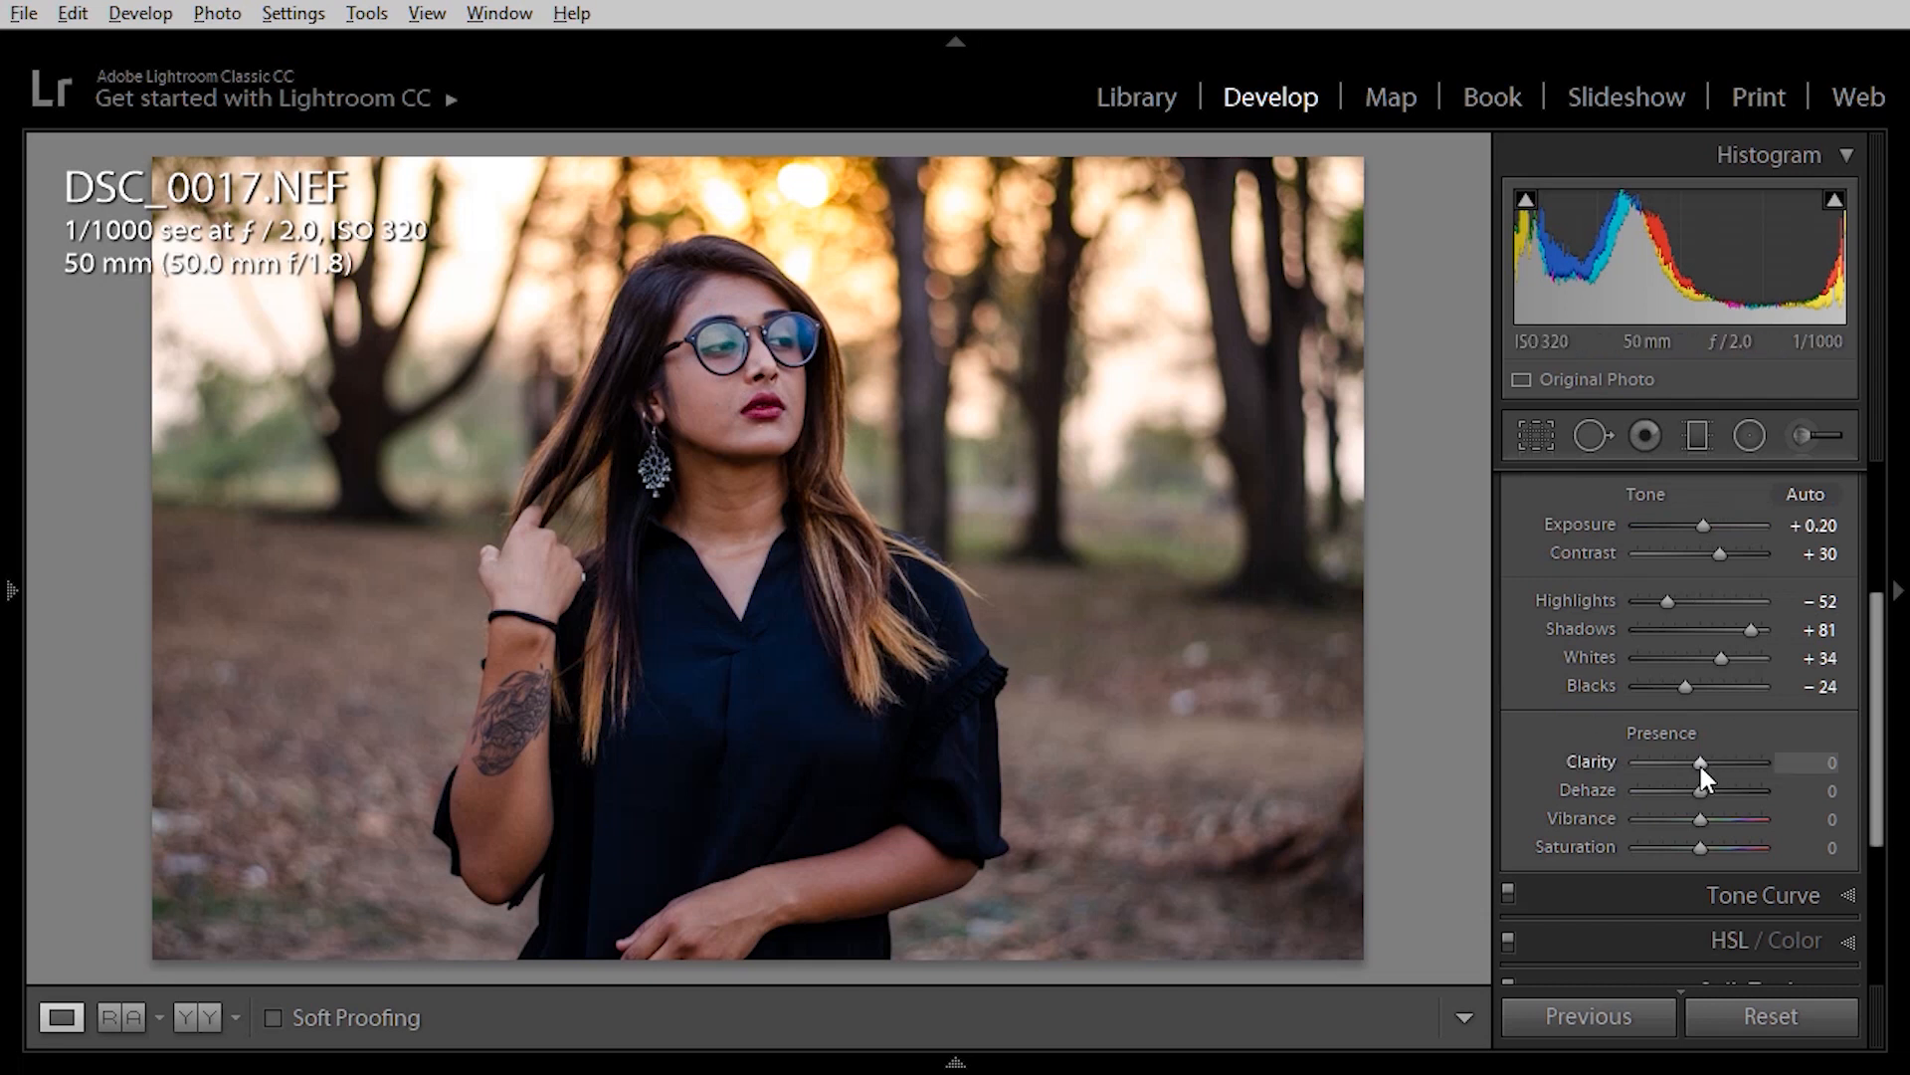
drag(1701, 763, 1711, 763)
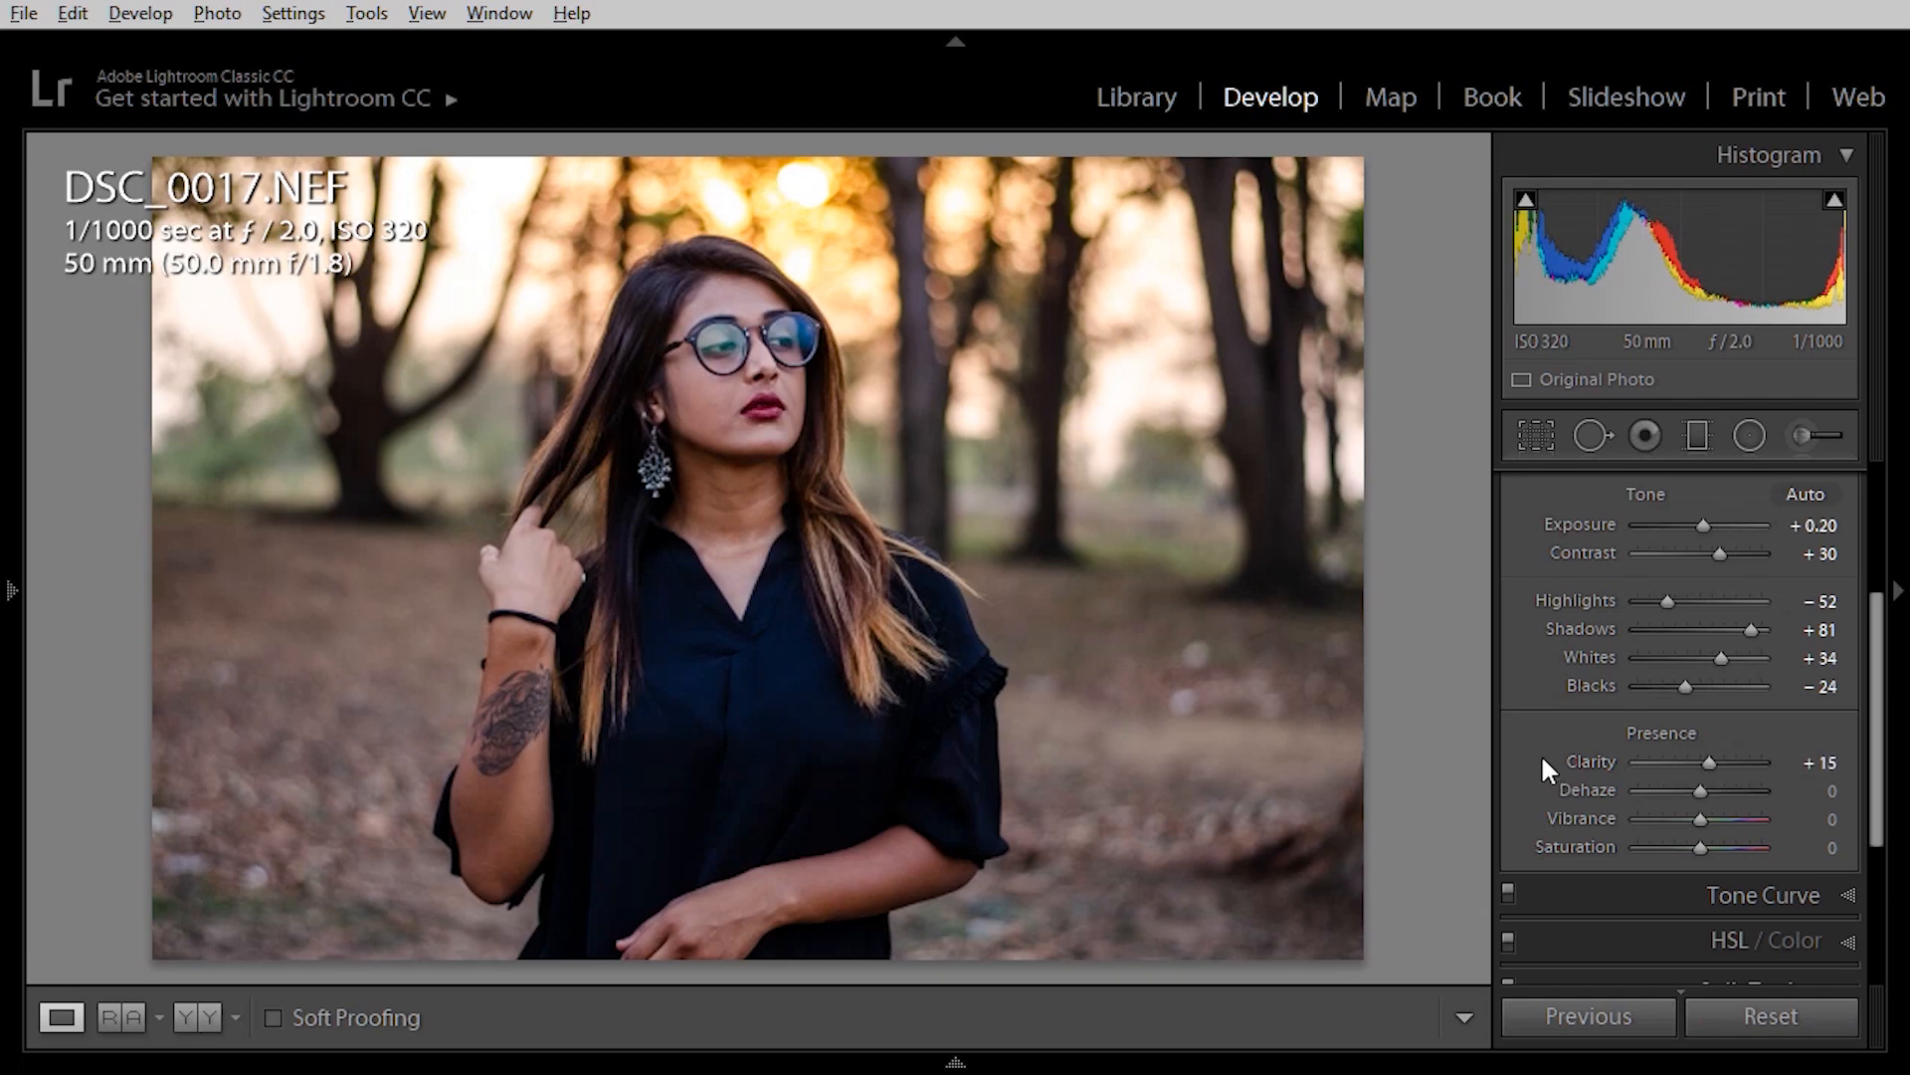
key(y)
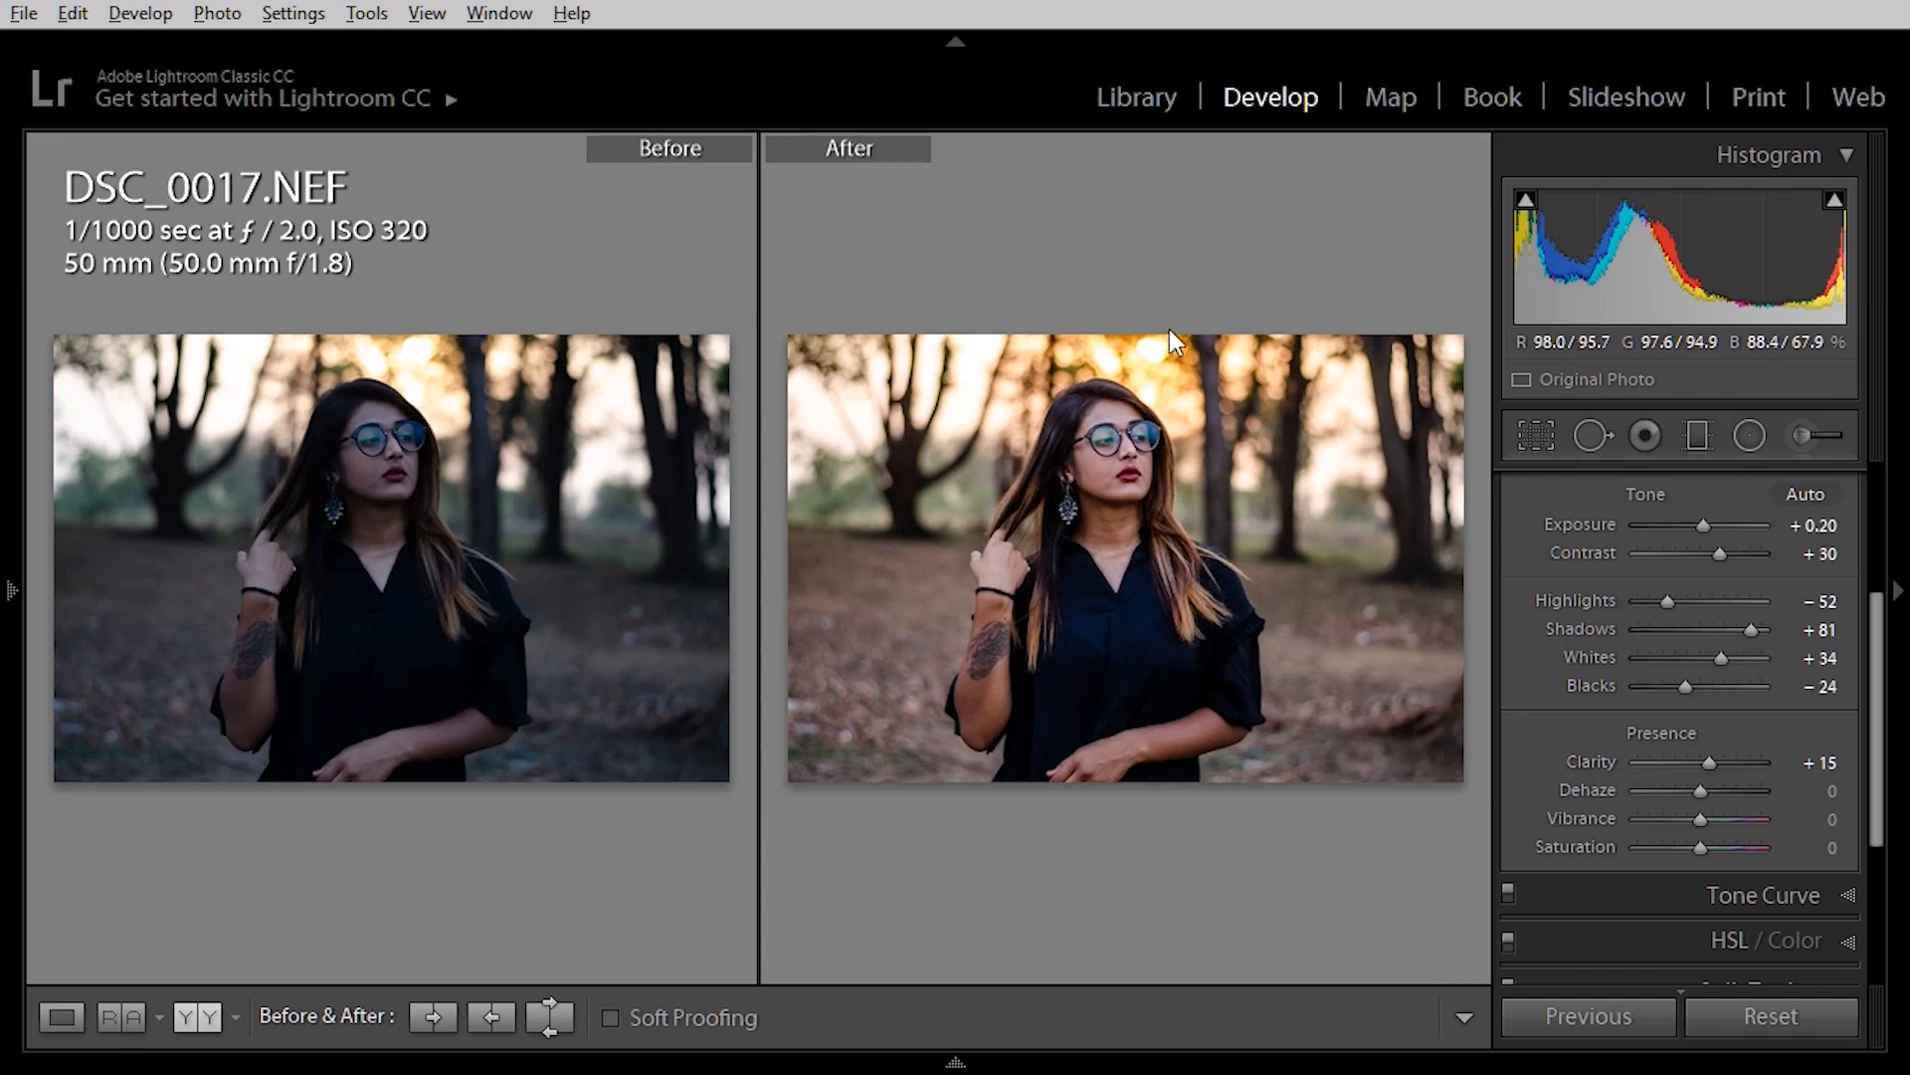
key(y)
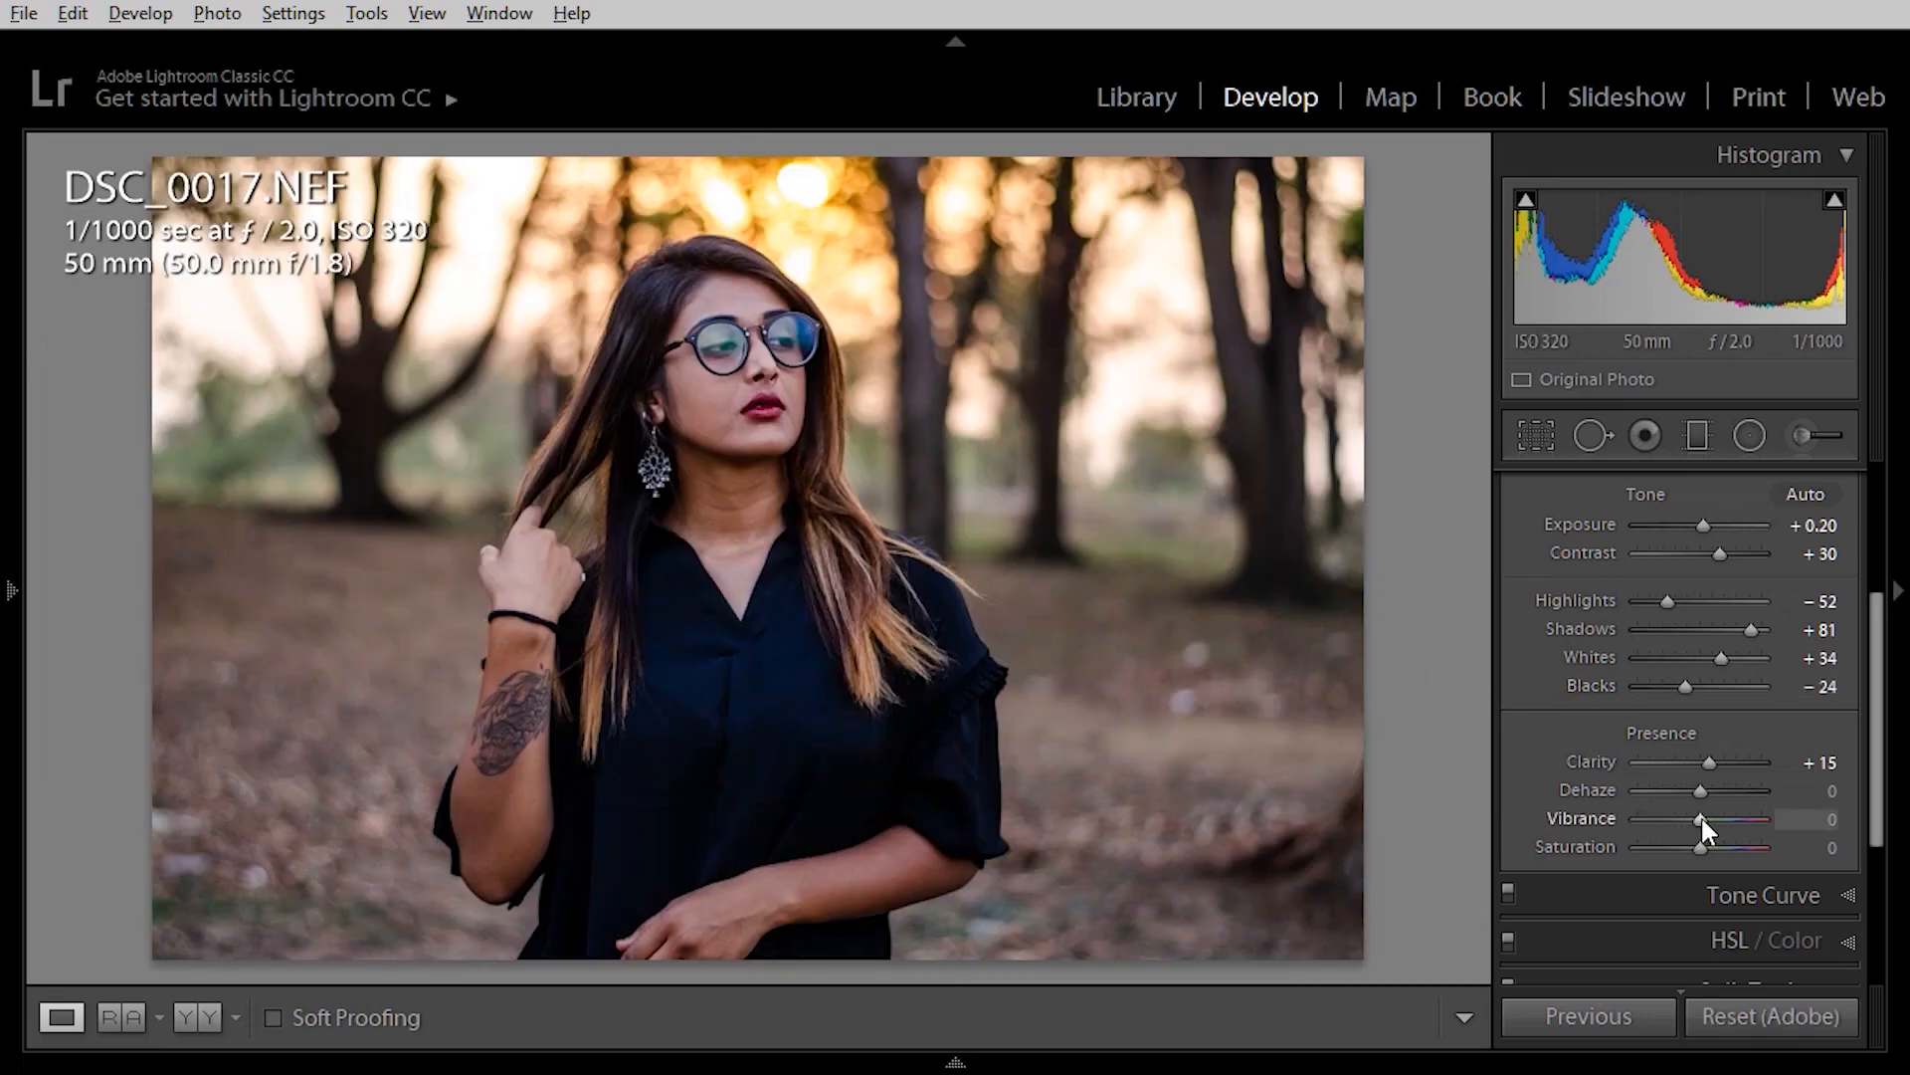
Set Vibrance +55 and Saturation −18, compare again, then return to the Library grid.
drag(1699, 818, 1733, 821)
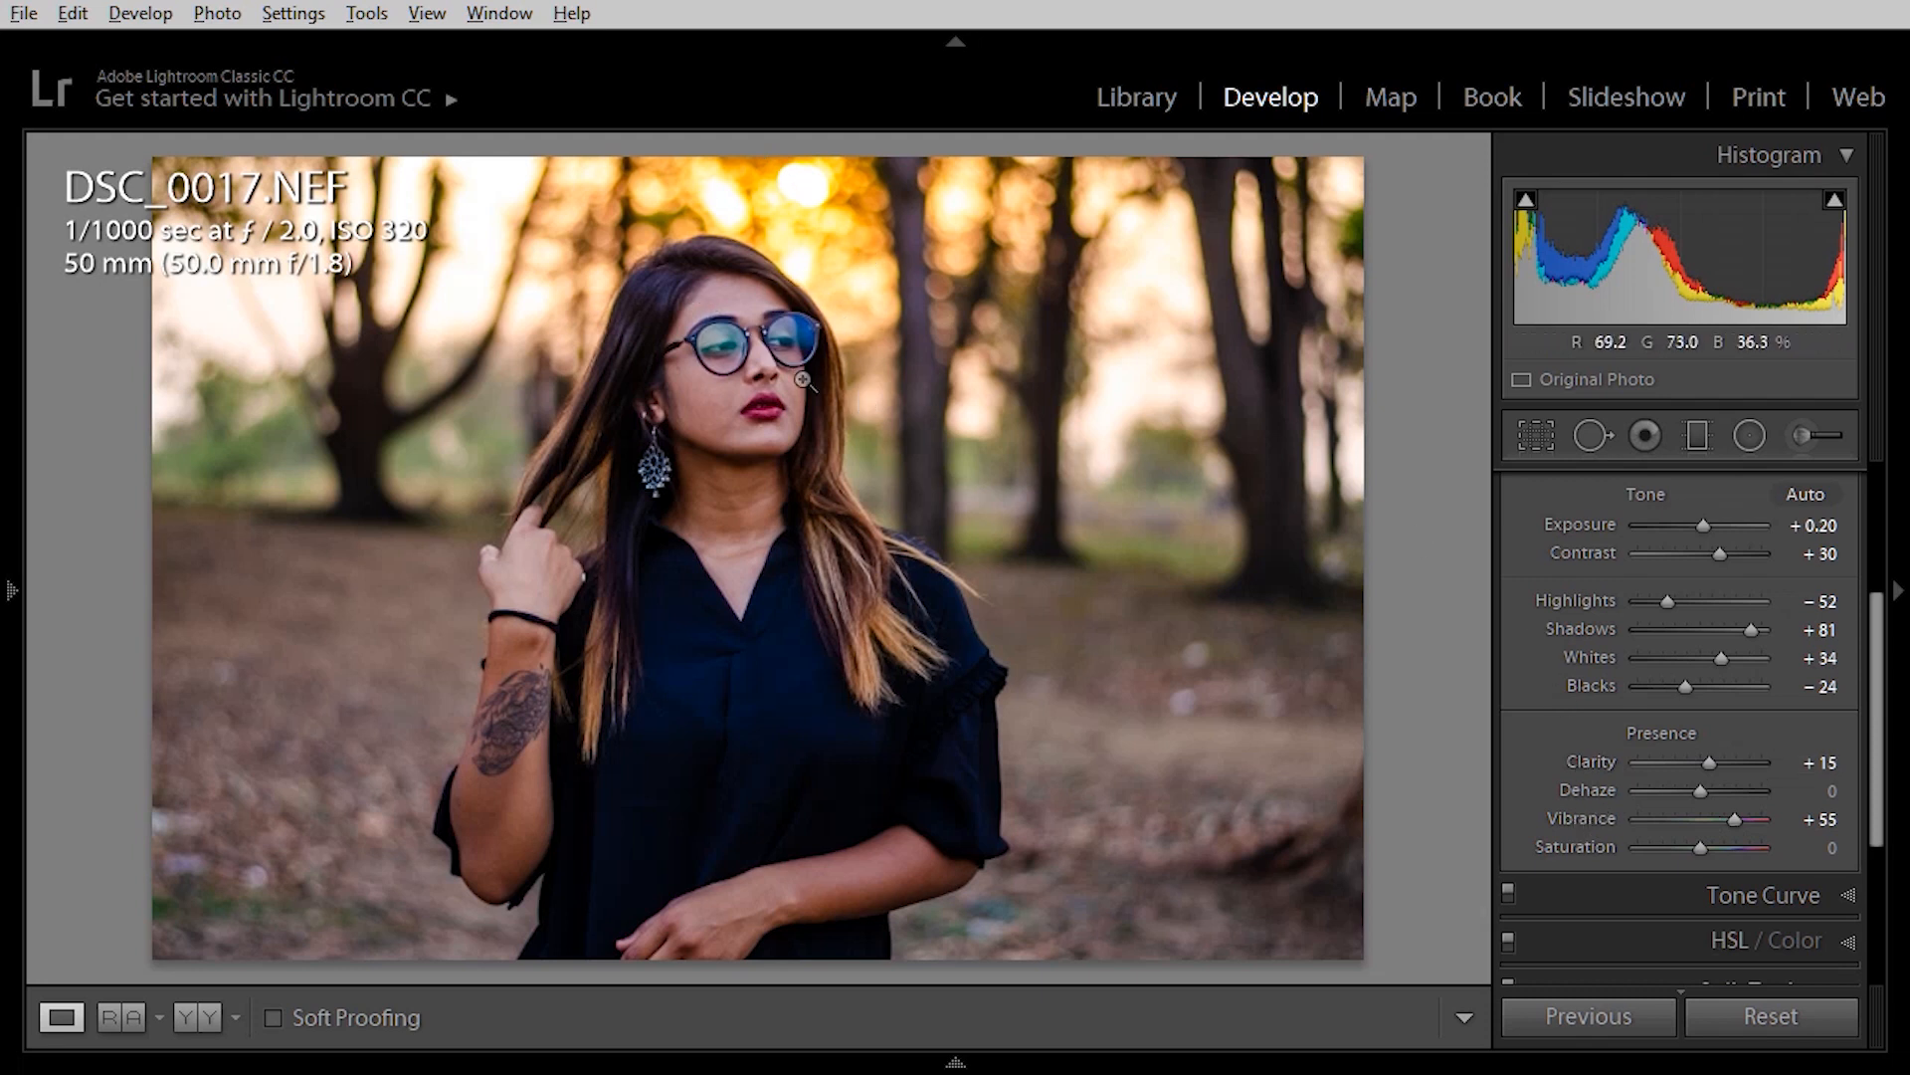
key(shift)
click(1699, 847)
drag(1700, 846, 1688, 846)
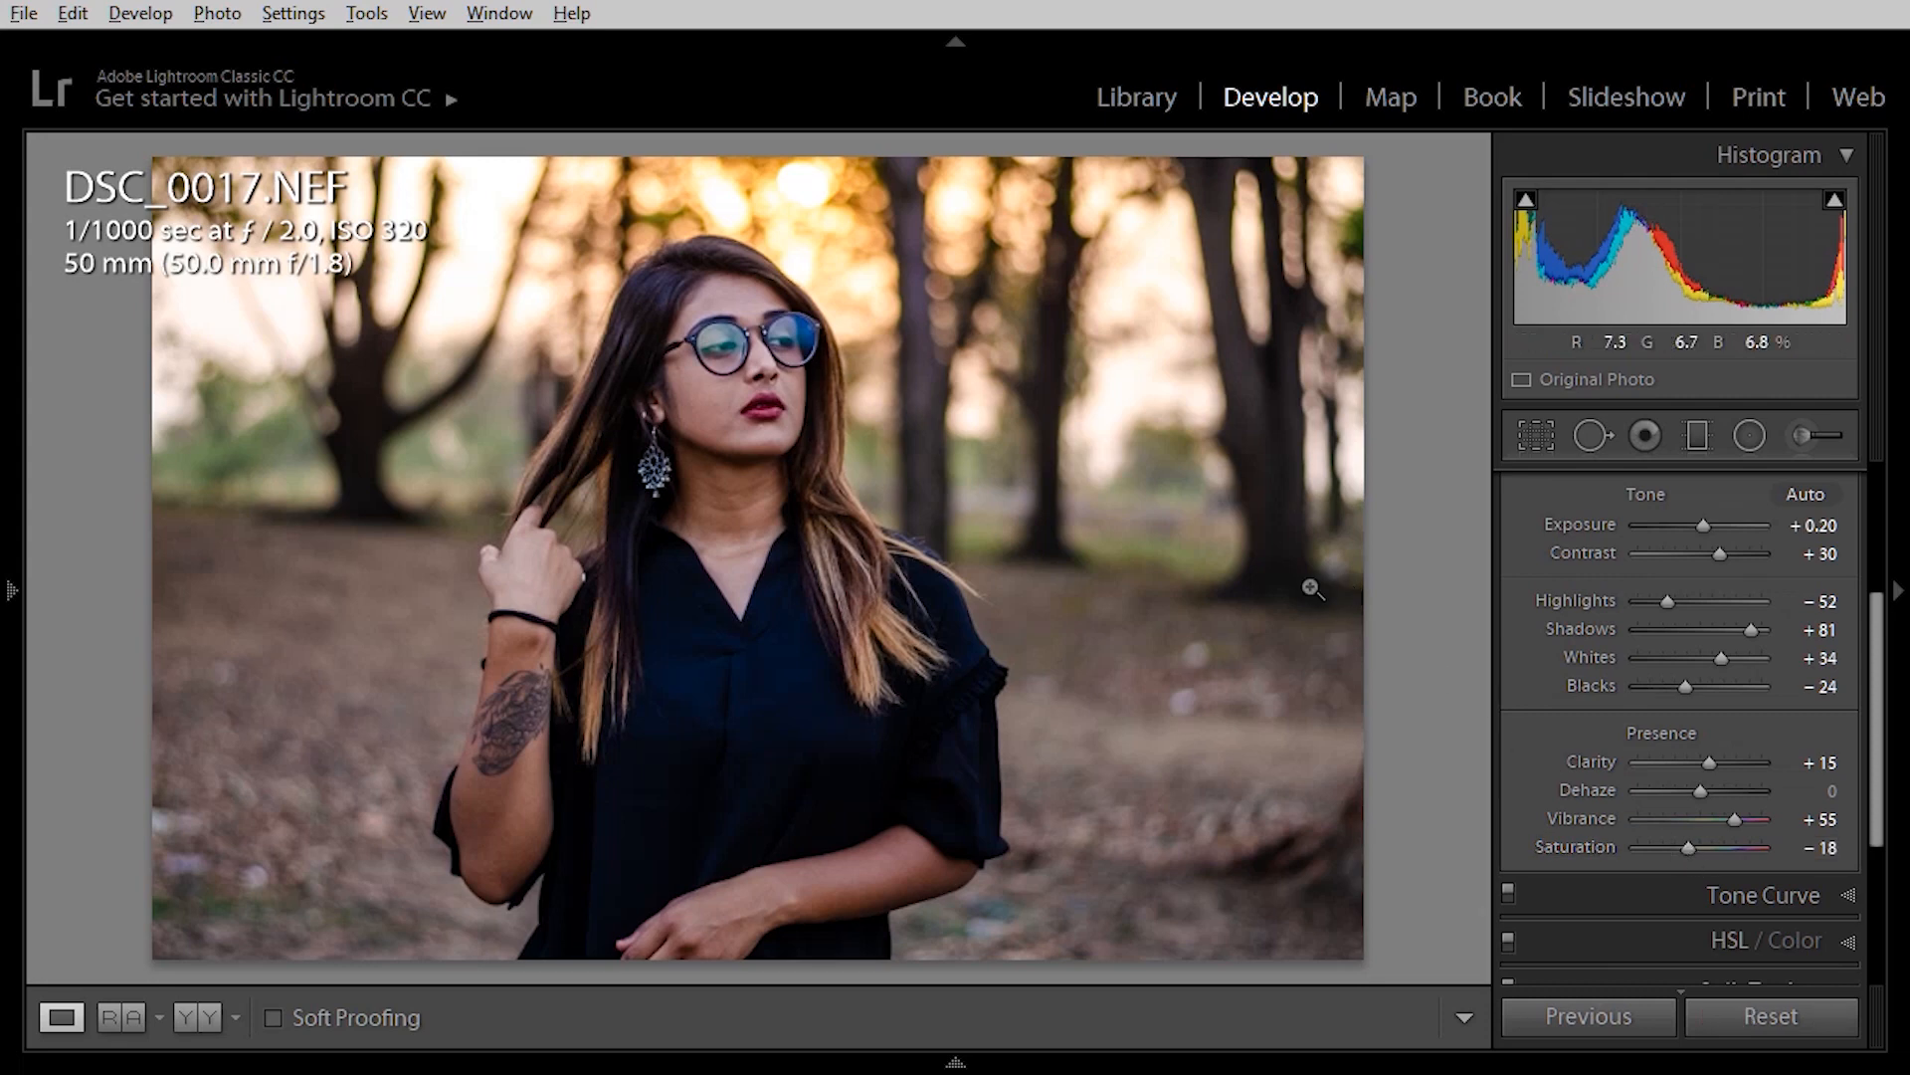
key(y)
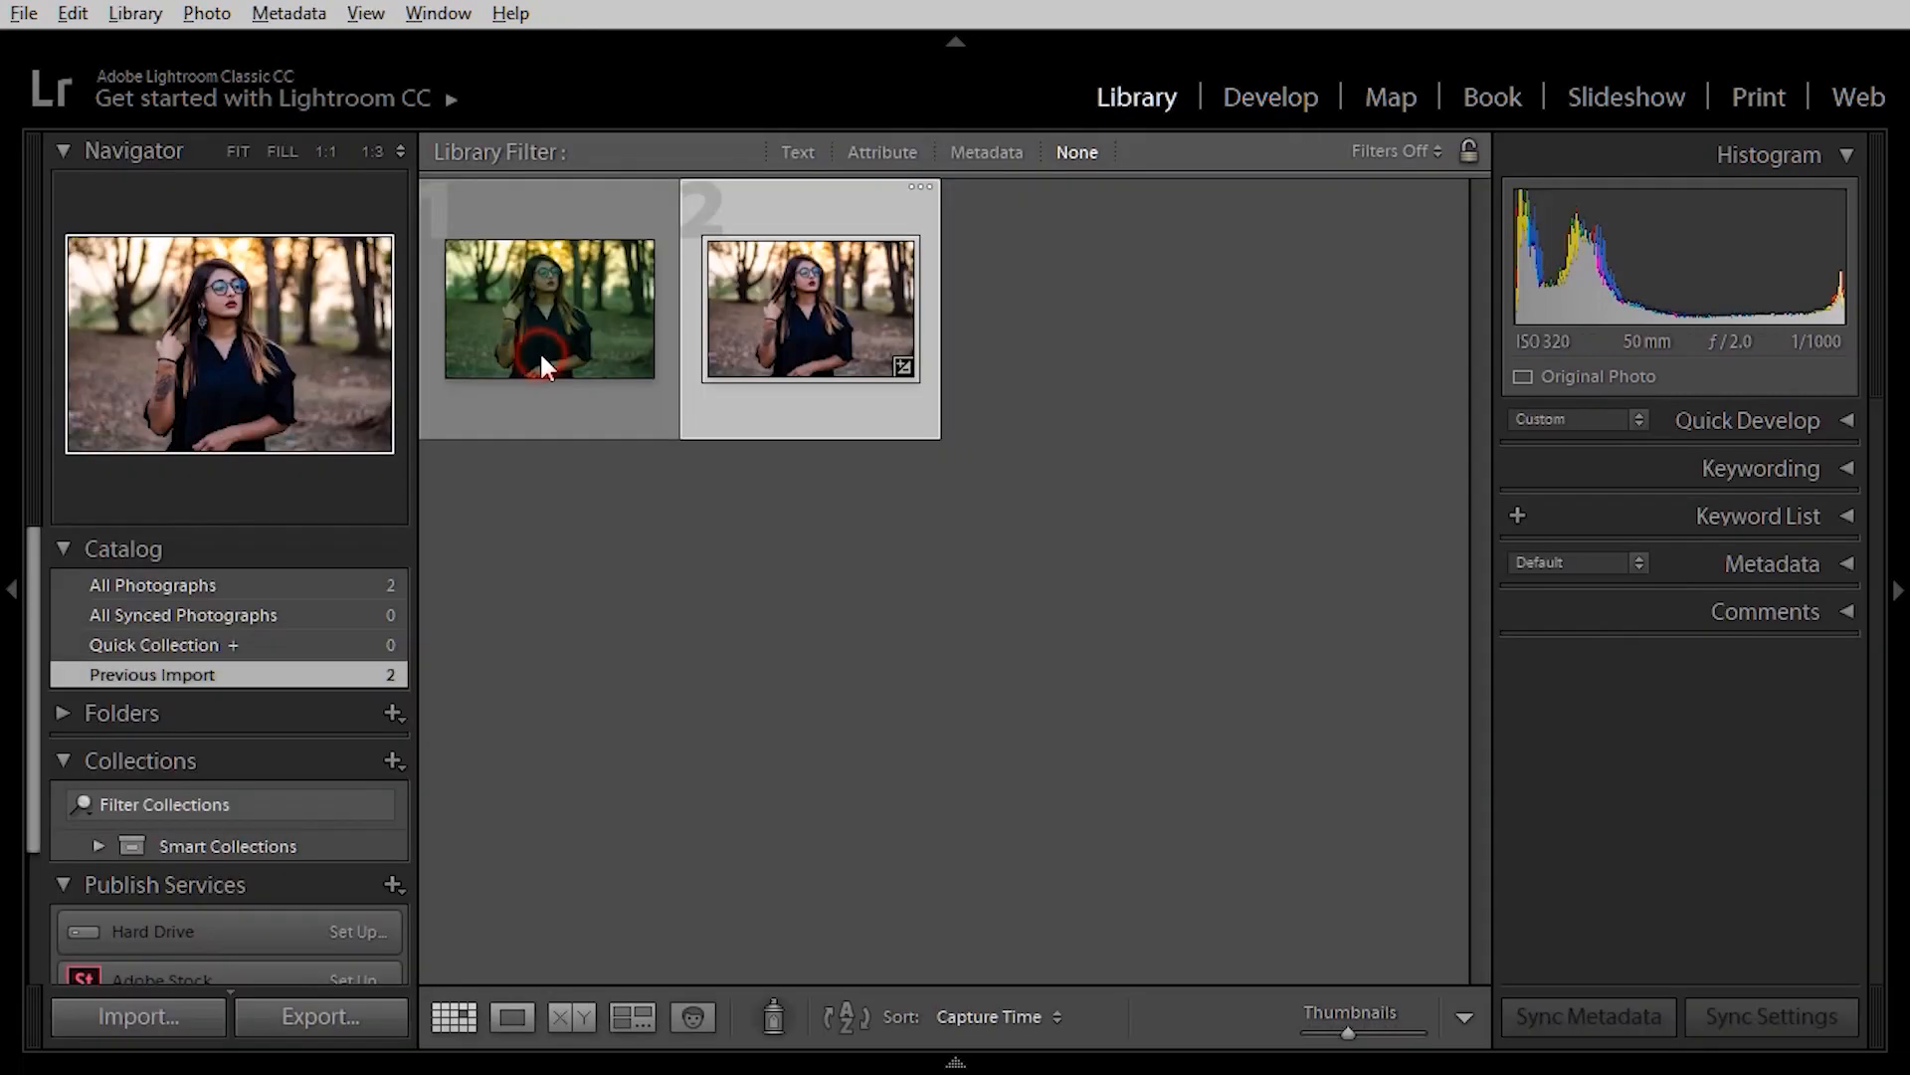
click(546, 353)
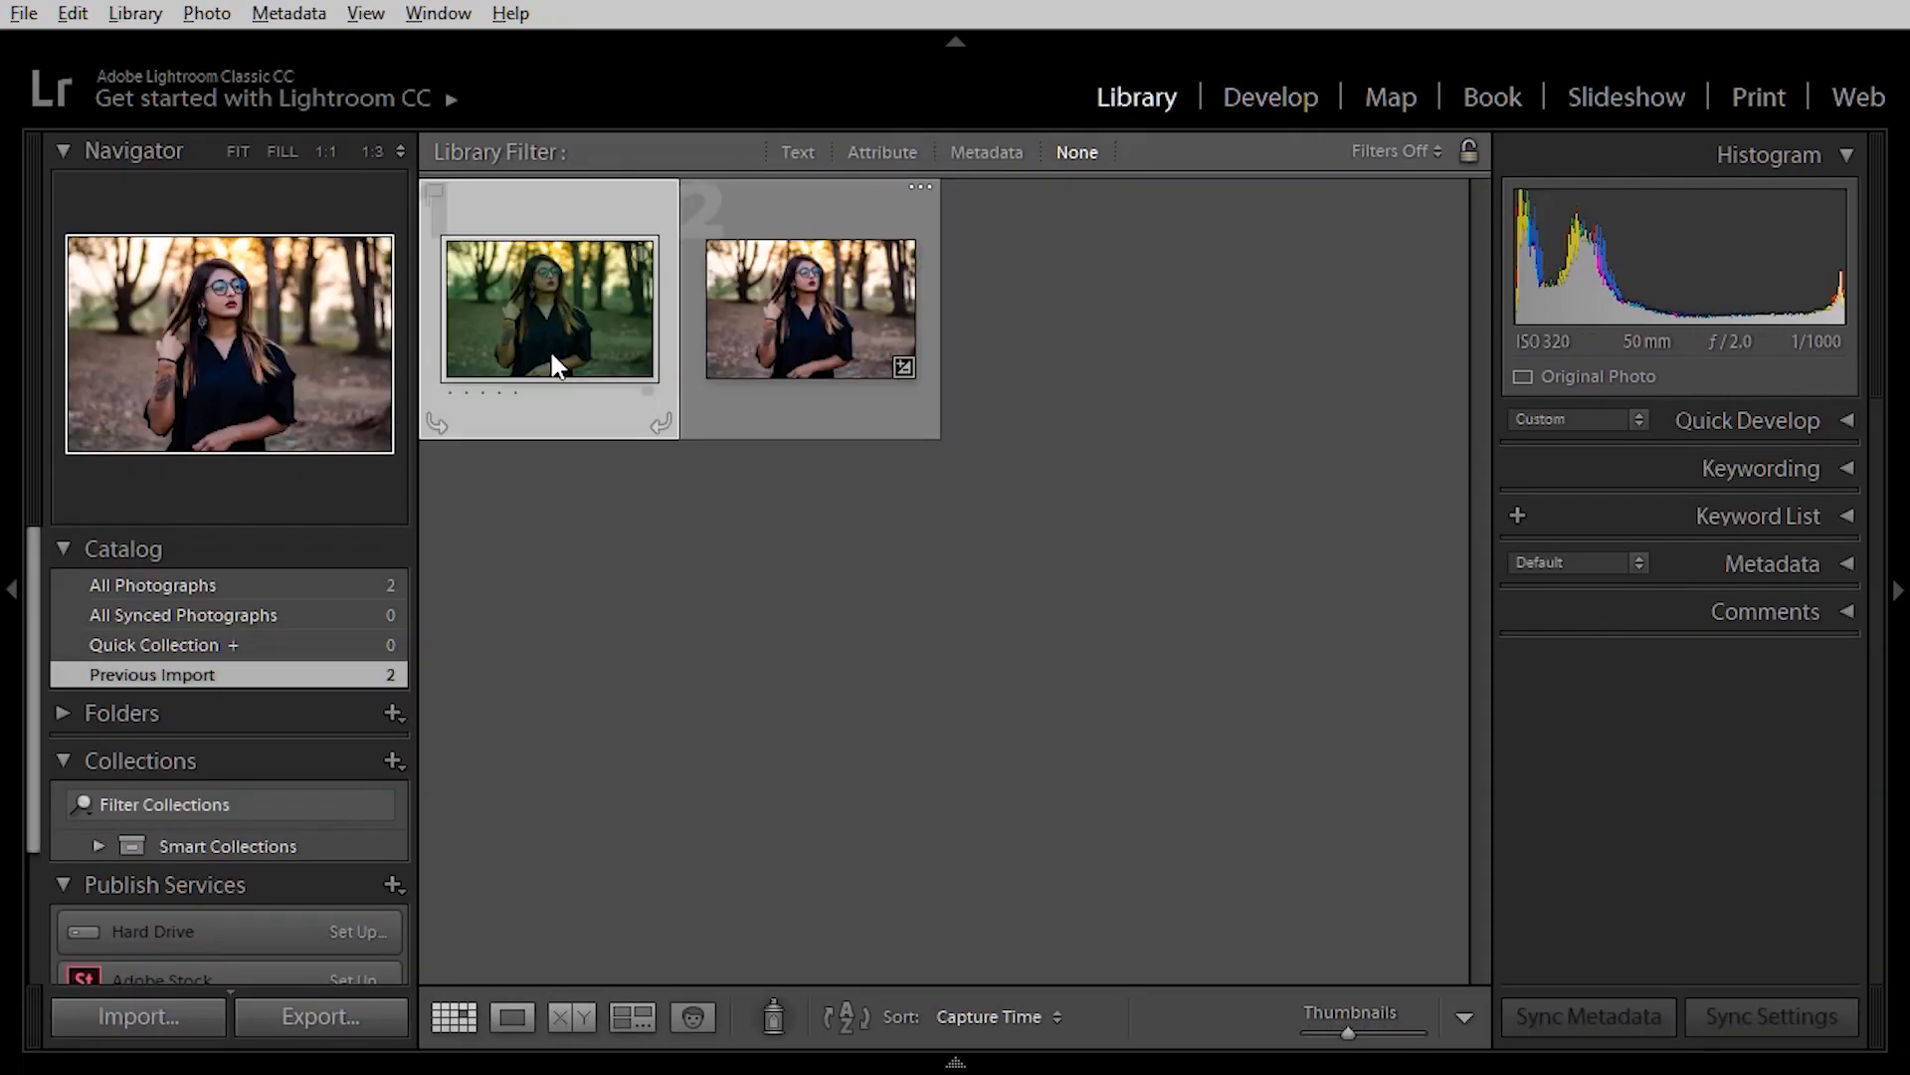
Open Color Cast.jpg in Develop and pick up the White Balance Selector eyedropper.
key(d)
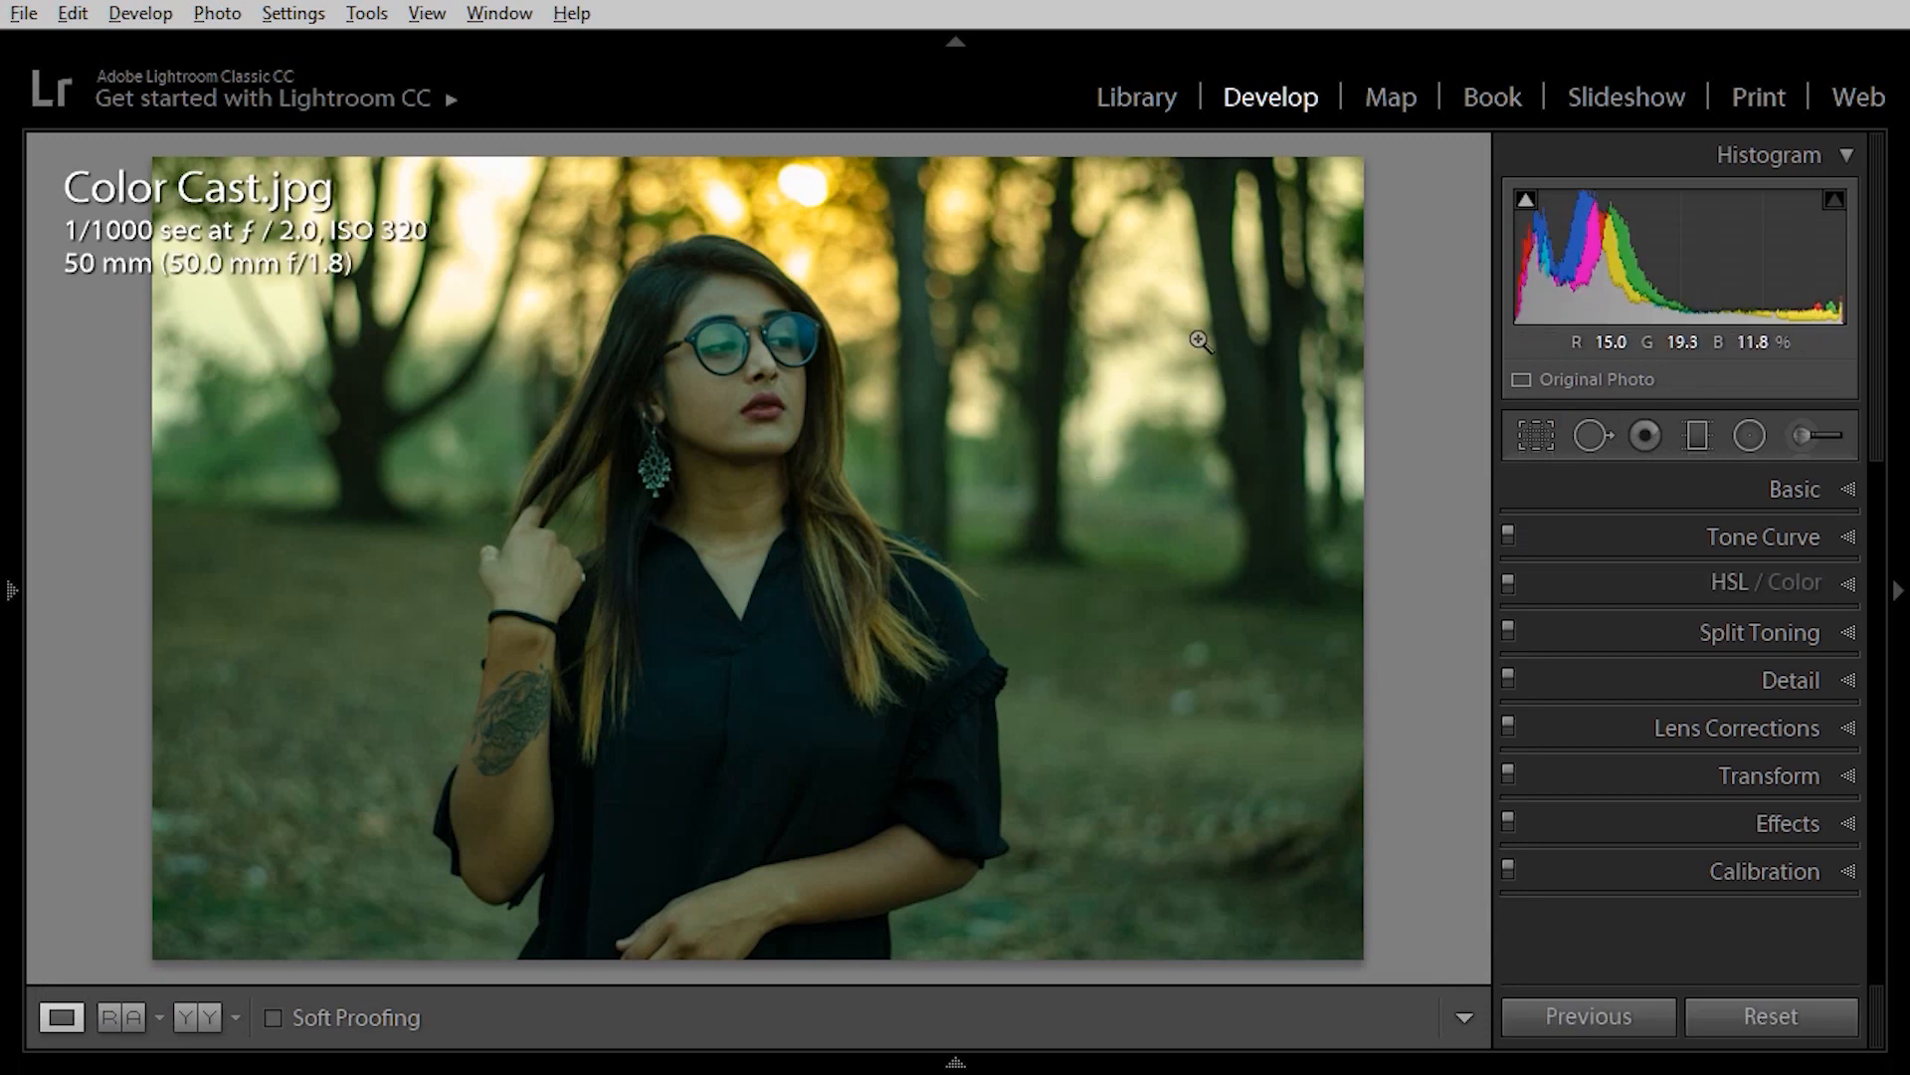
click(1712, 491)
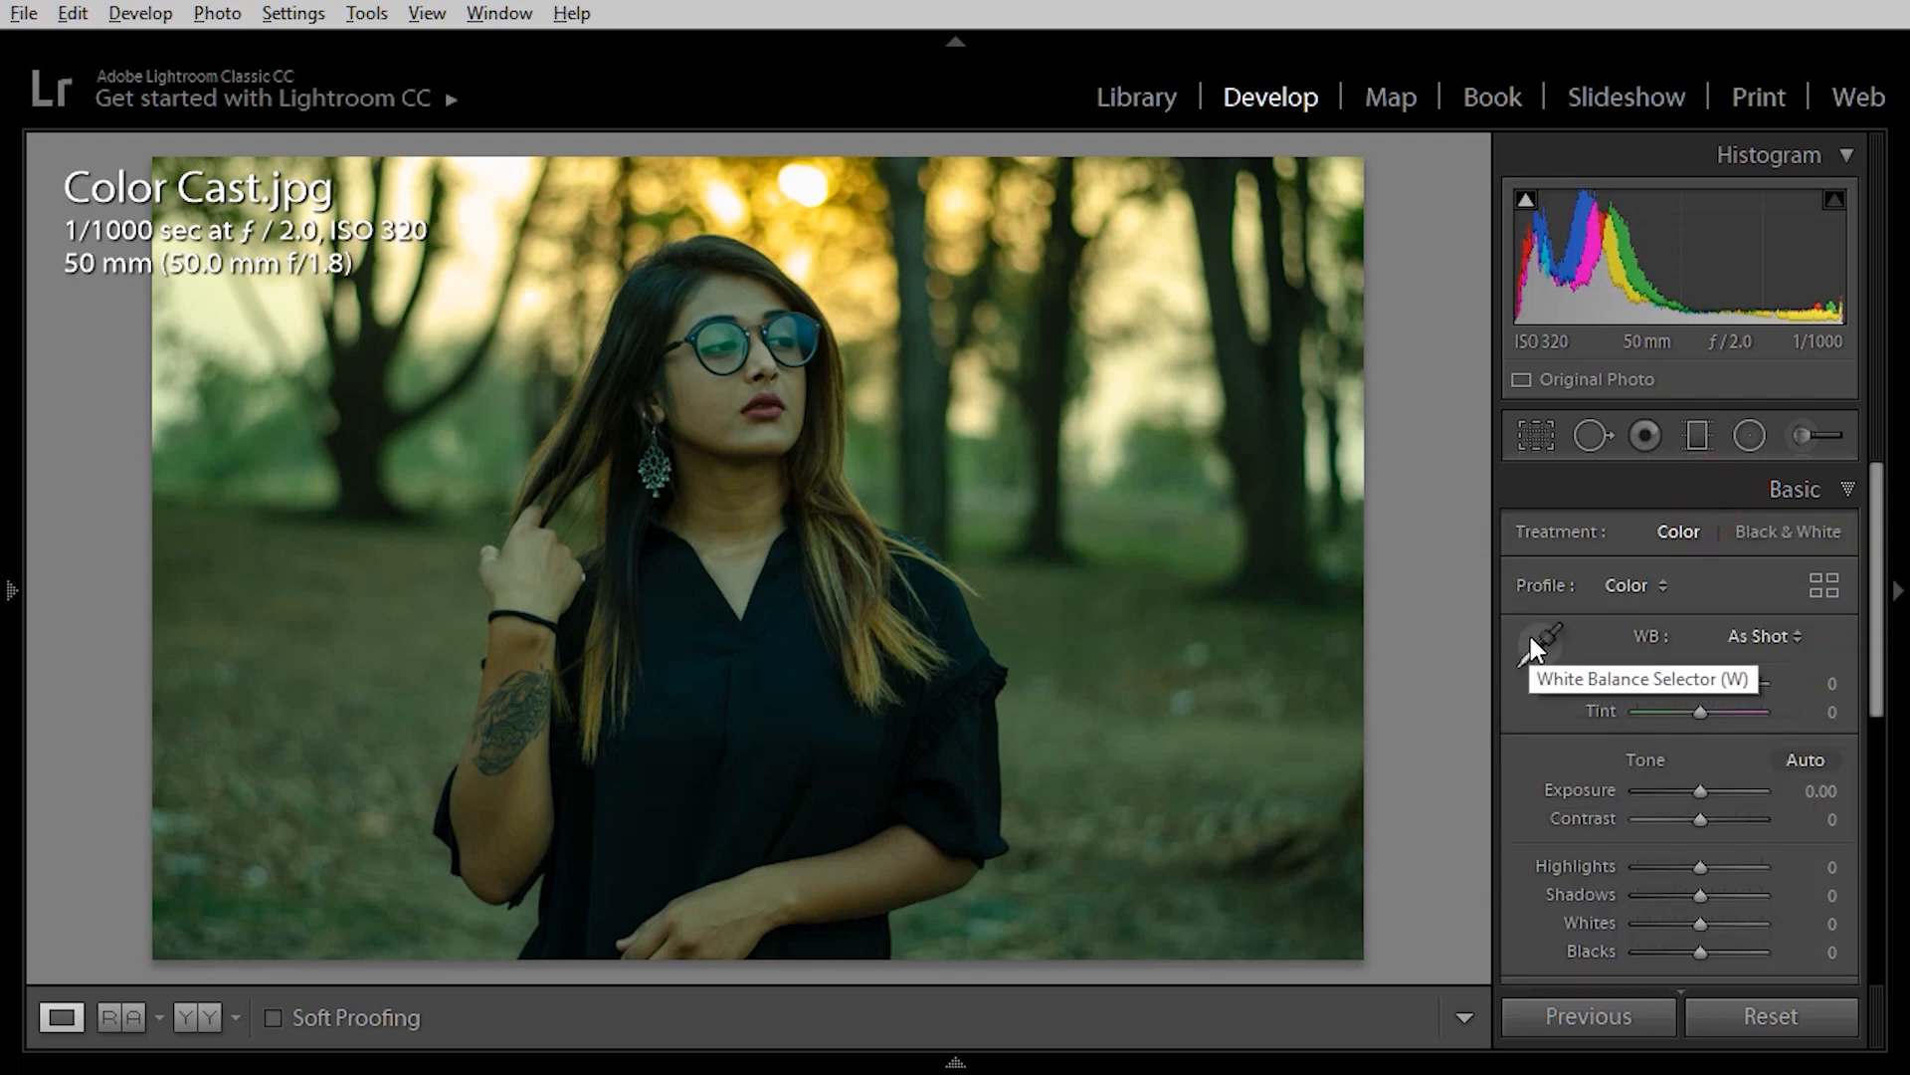
click(1532, 645)
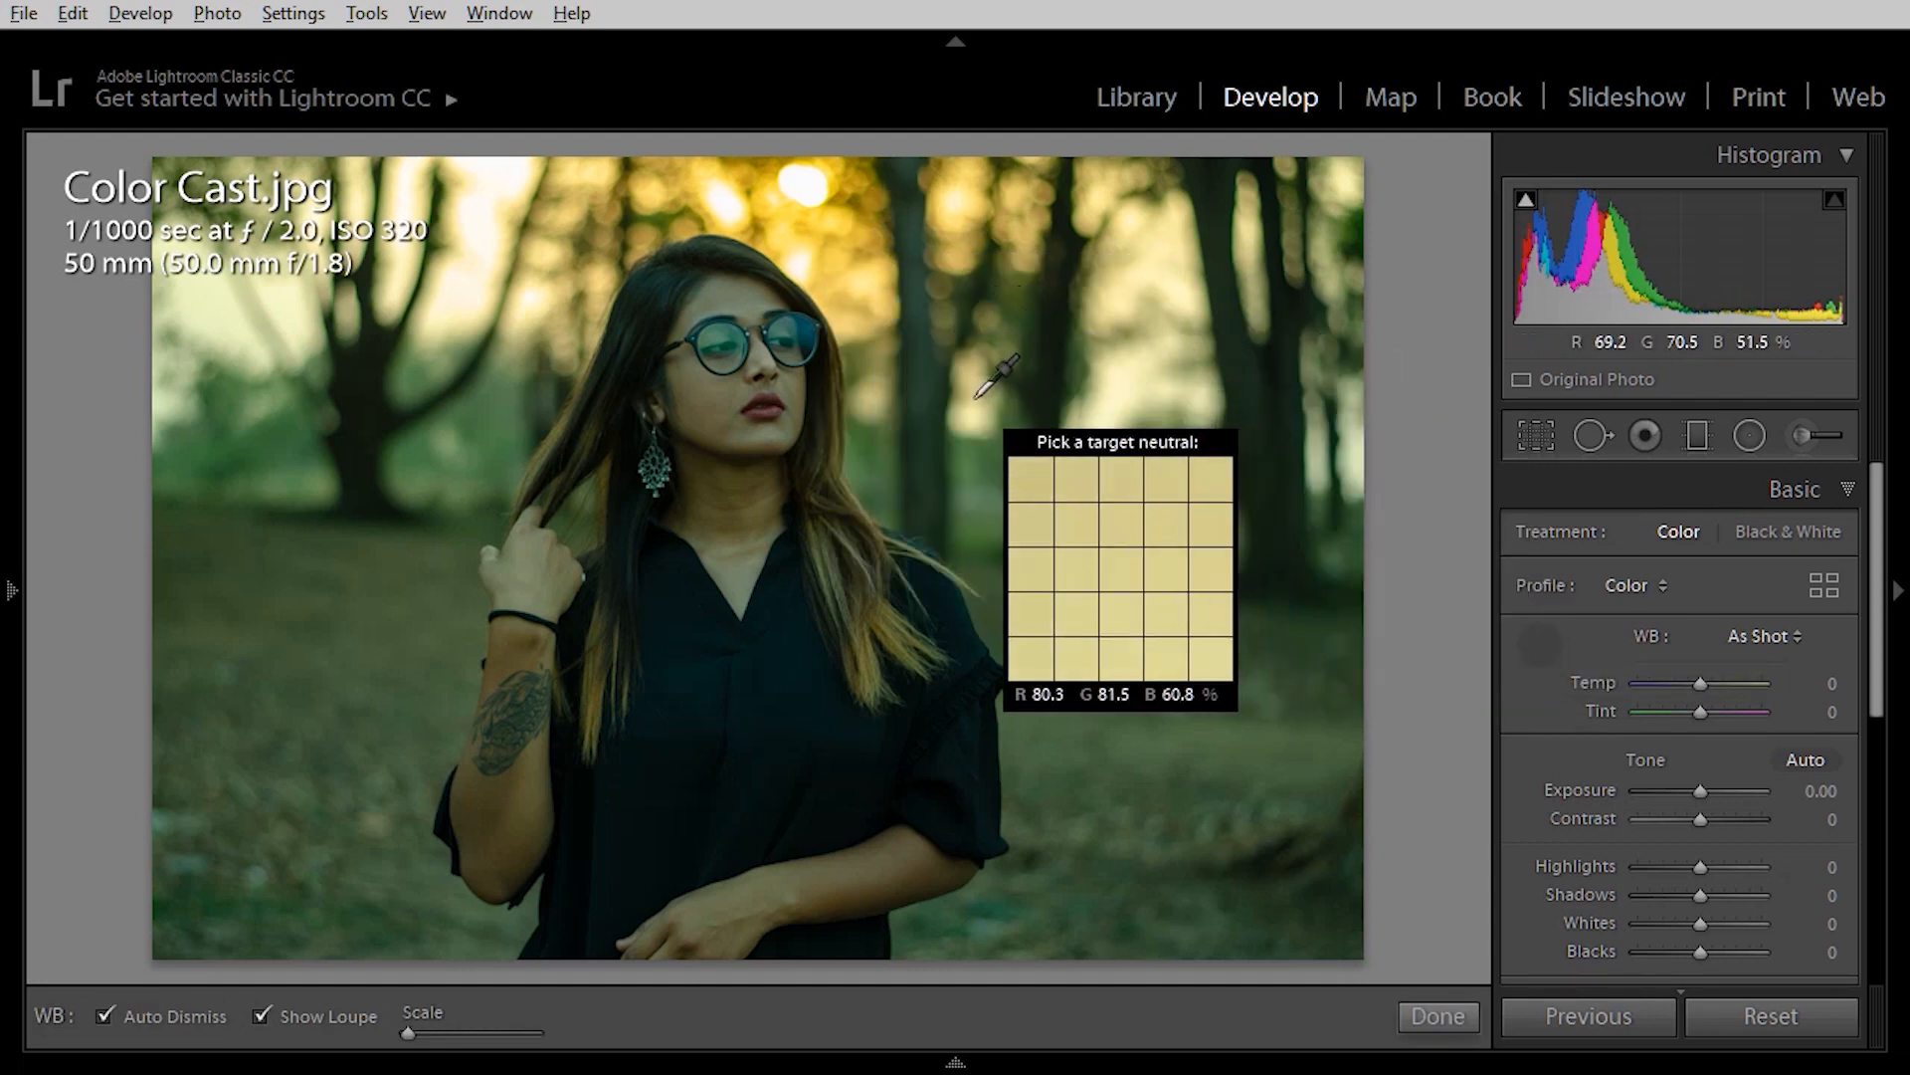
Sample a neutral spot to remove the green cast, then set Contrast +19, Highlights −31, Shadows +21.
click(918, 274)
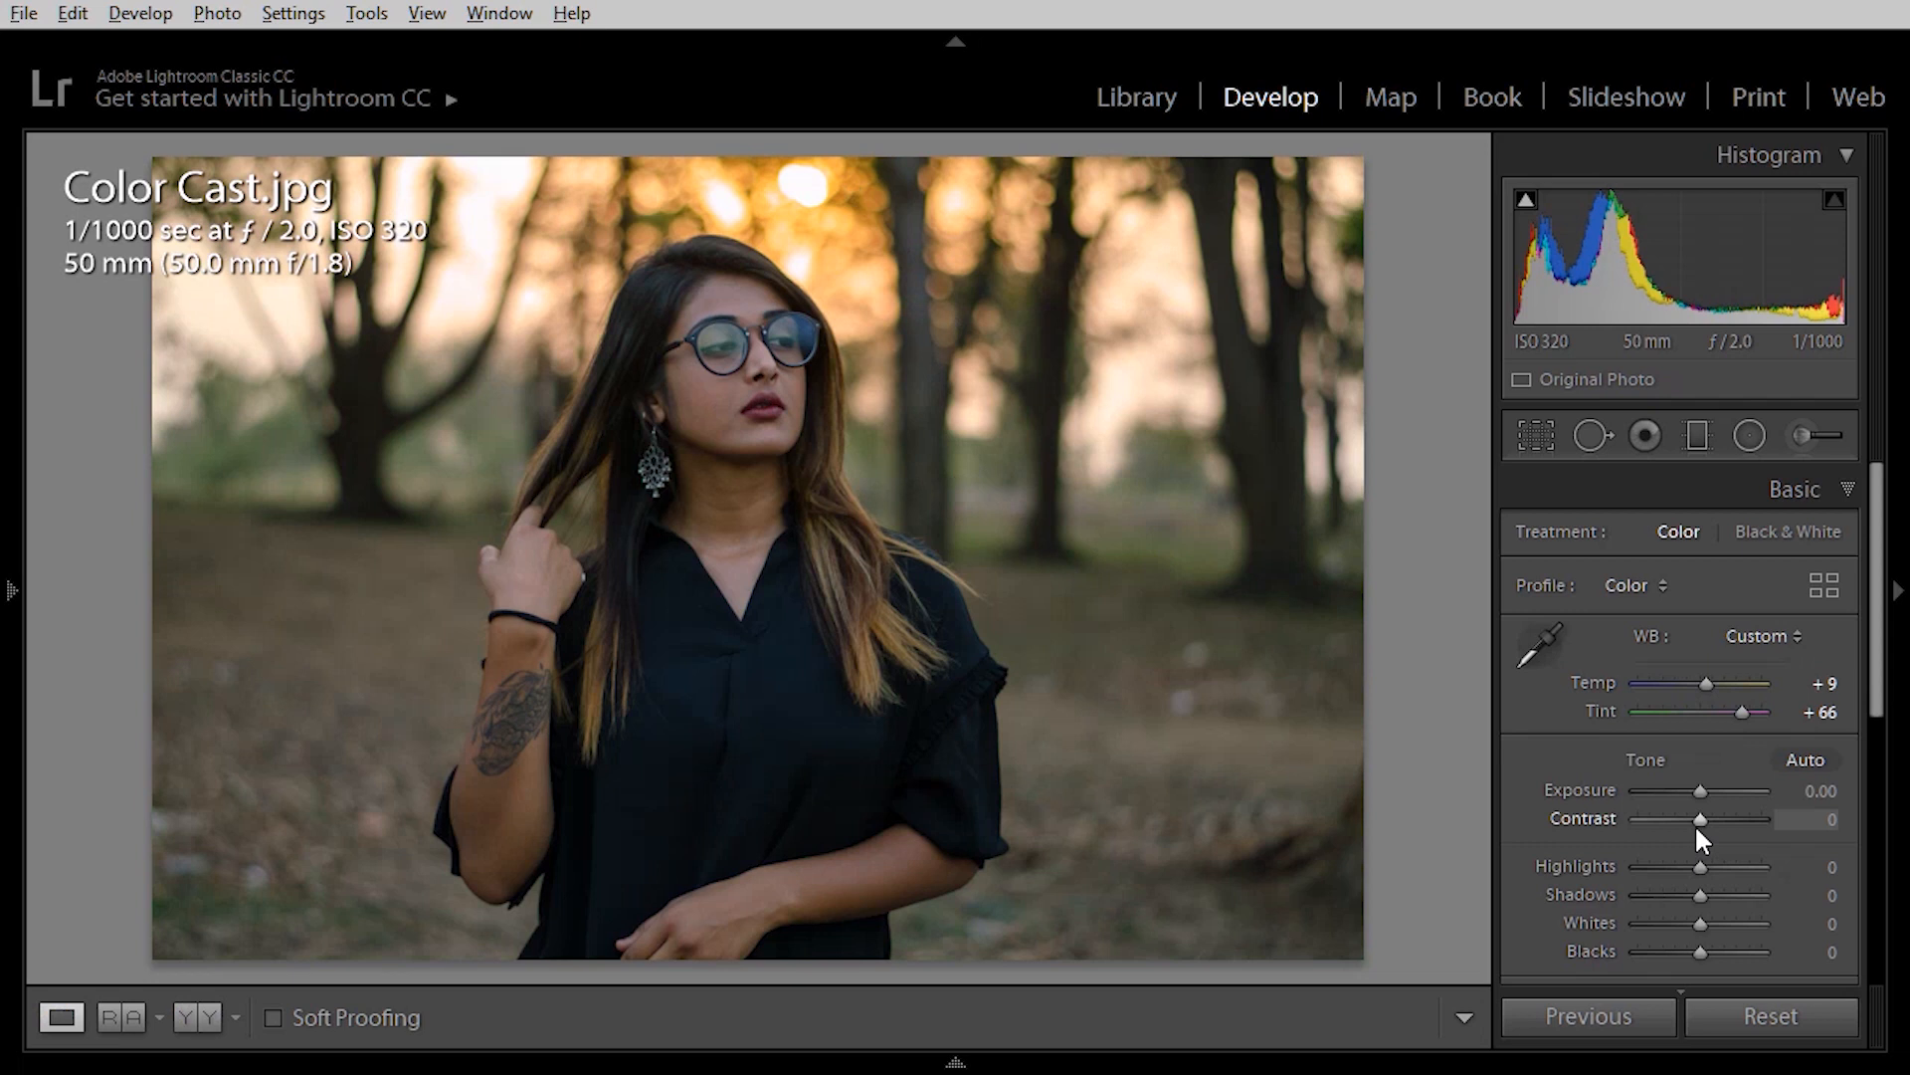
drag(1693, 823, 1706, 824)
drag(1703, 893, 1694, 953)
Set Whites +10, Blacks −17, Vibrance +50 and Saturation −19.
click(1831, 489)
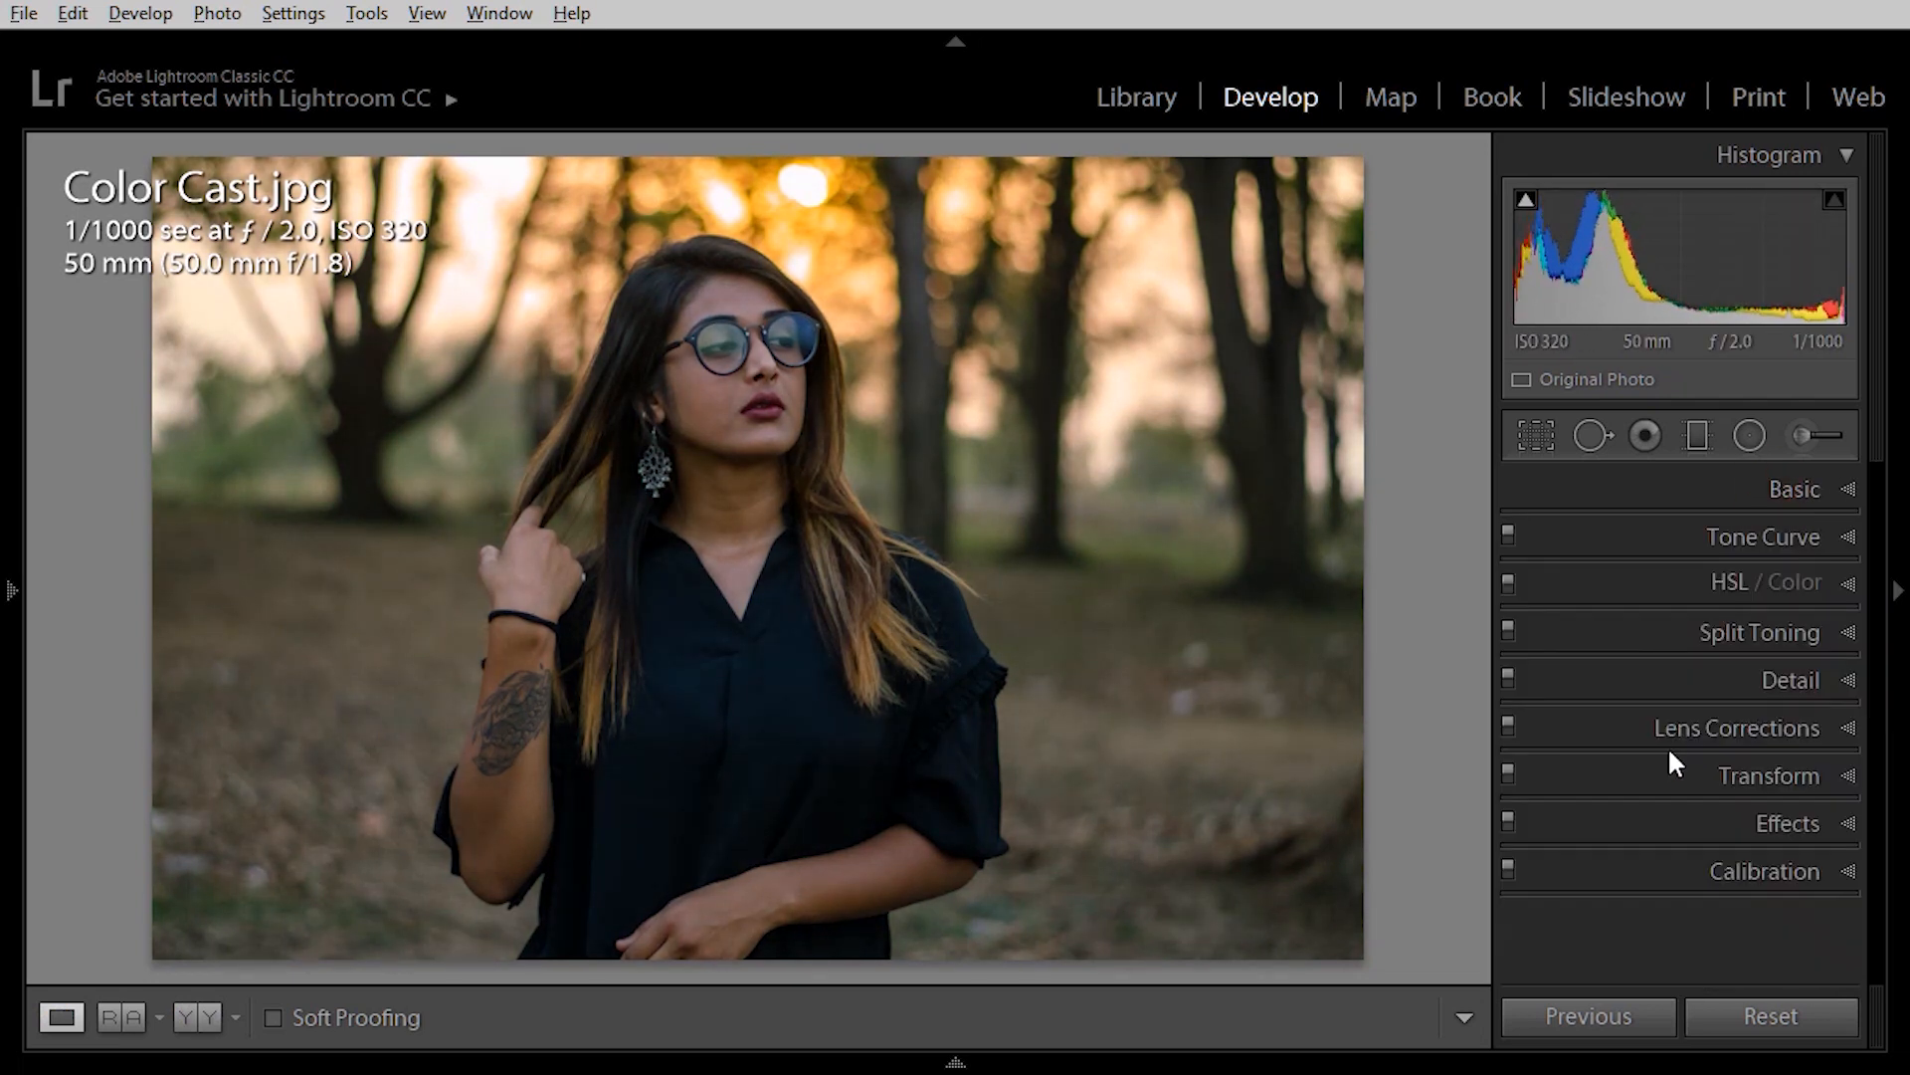
click(1811, 489)
scroll(1701, 869, down, 4)
mouse_move(1700, 818)
mouse_down()
mouse_move(1732, 813)
mouse_move(1681, 846)
mouse_up()
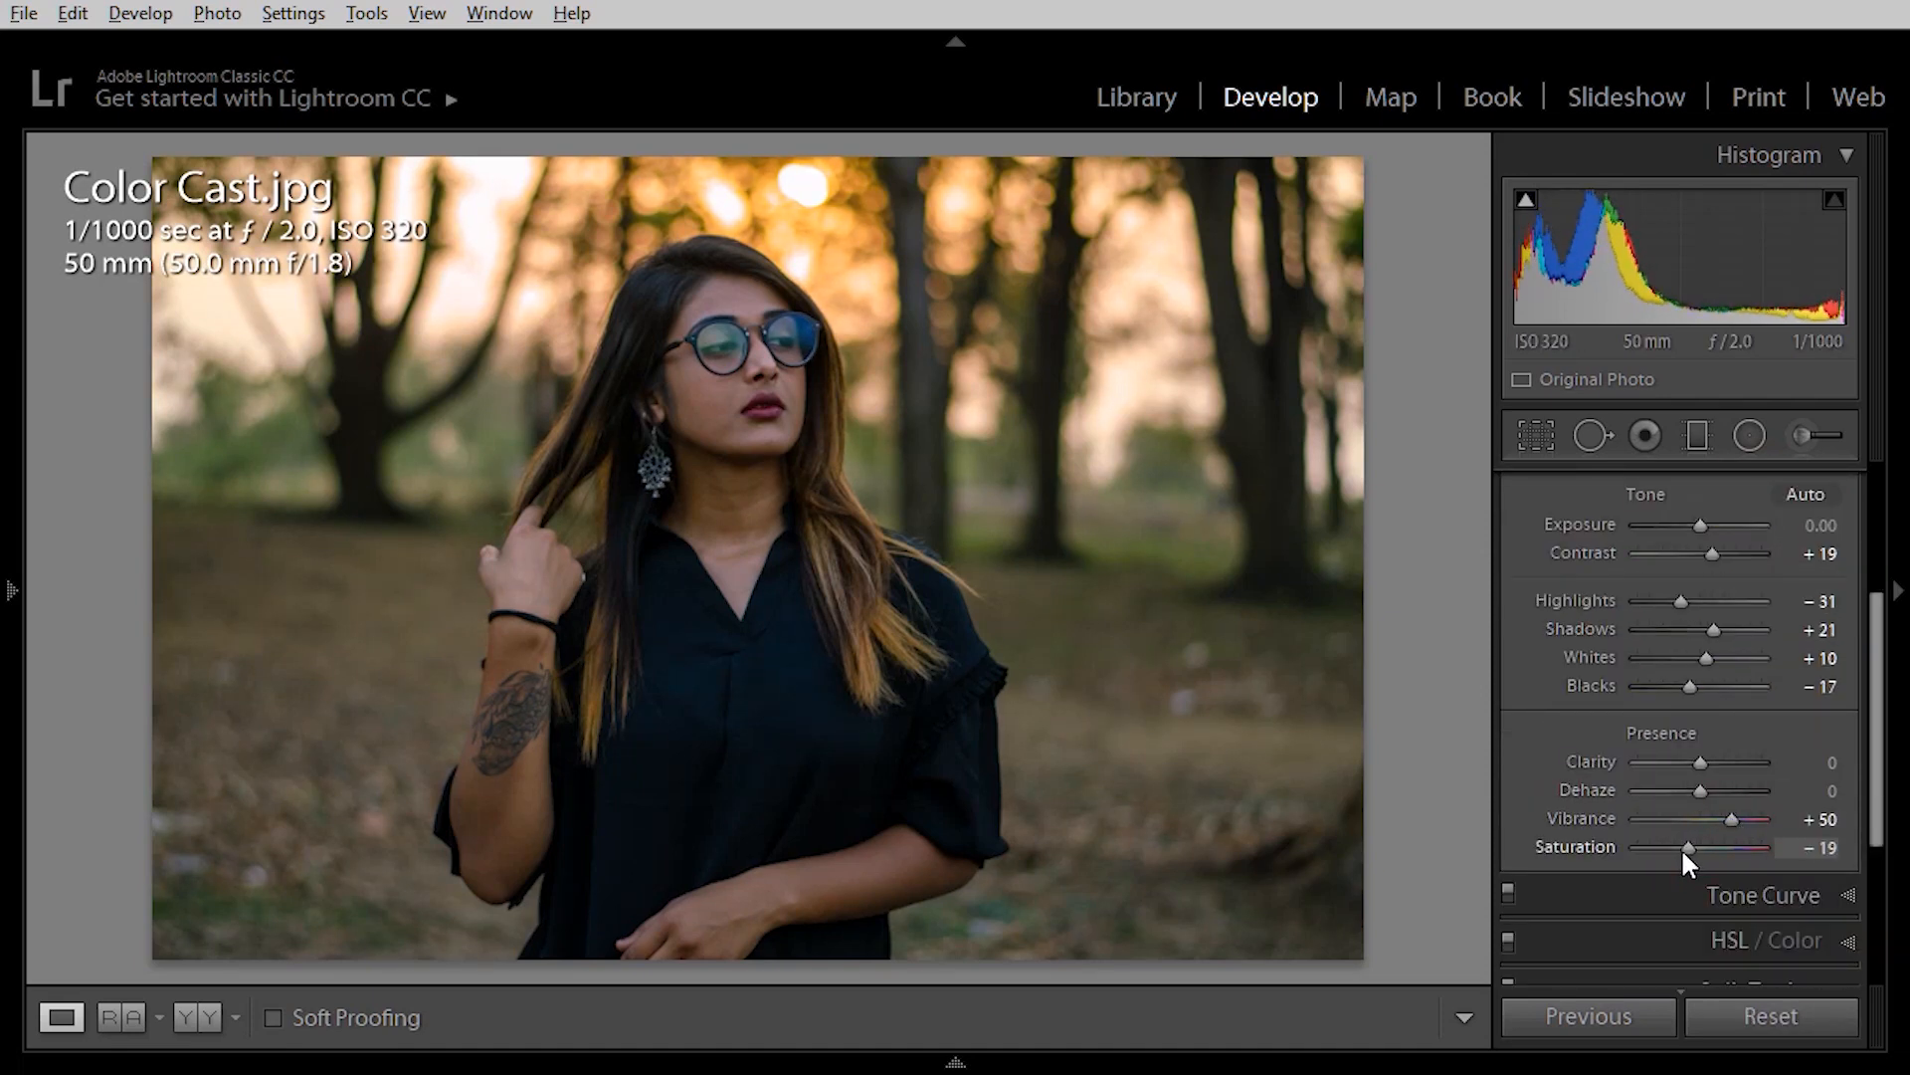
Fine-tune the Basic sliders, collapse the panel, and compare the corrected photo Before/After.
drag(1713, 554, 1730, 557)
scroll(1612, 736, up, 4)
click(1796, 488)
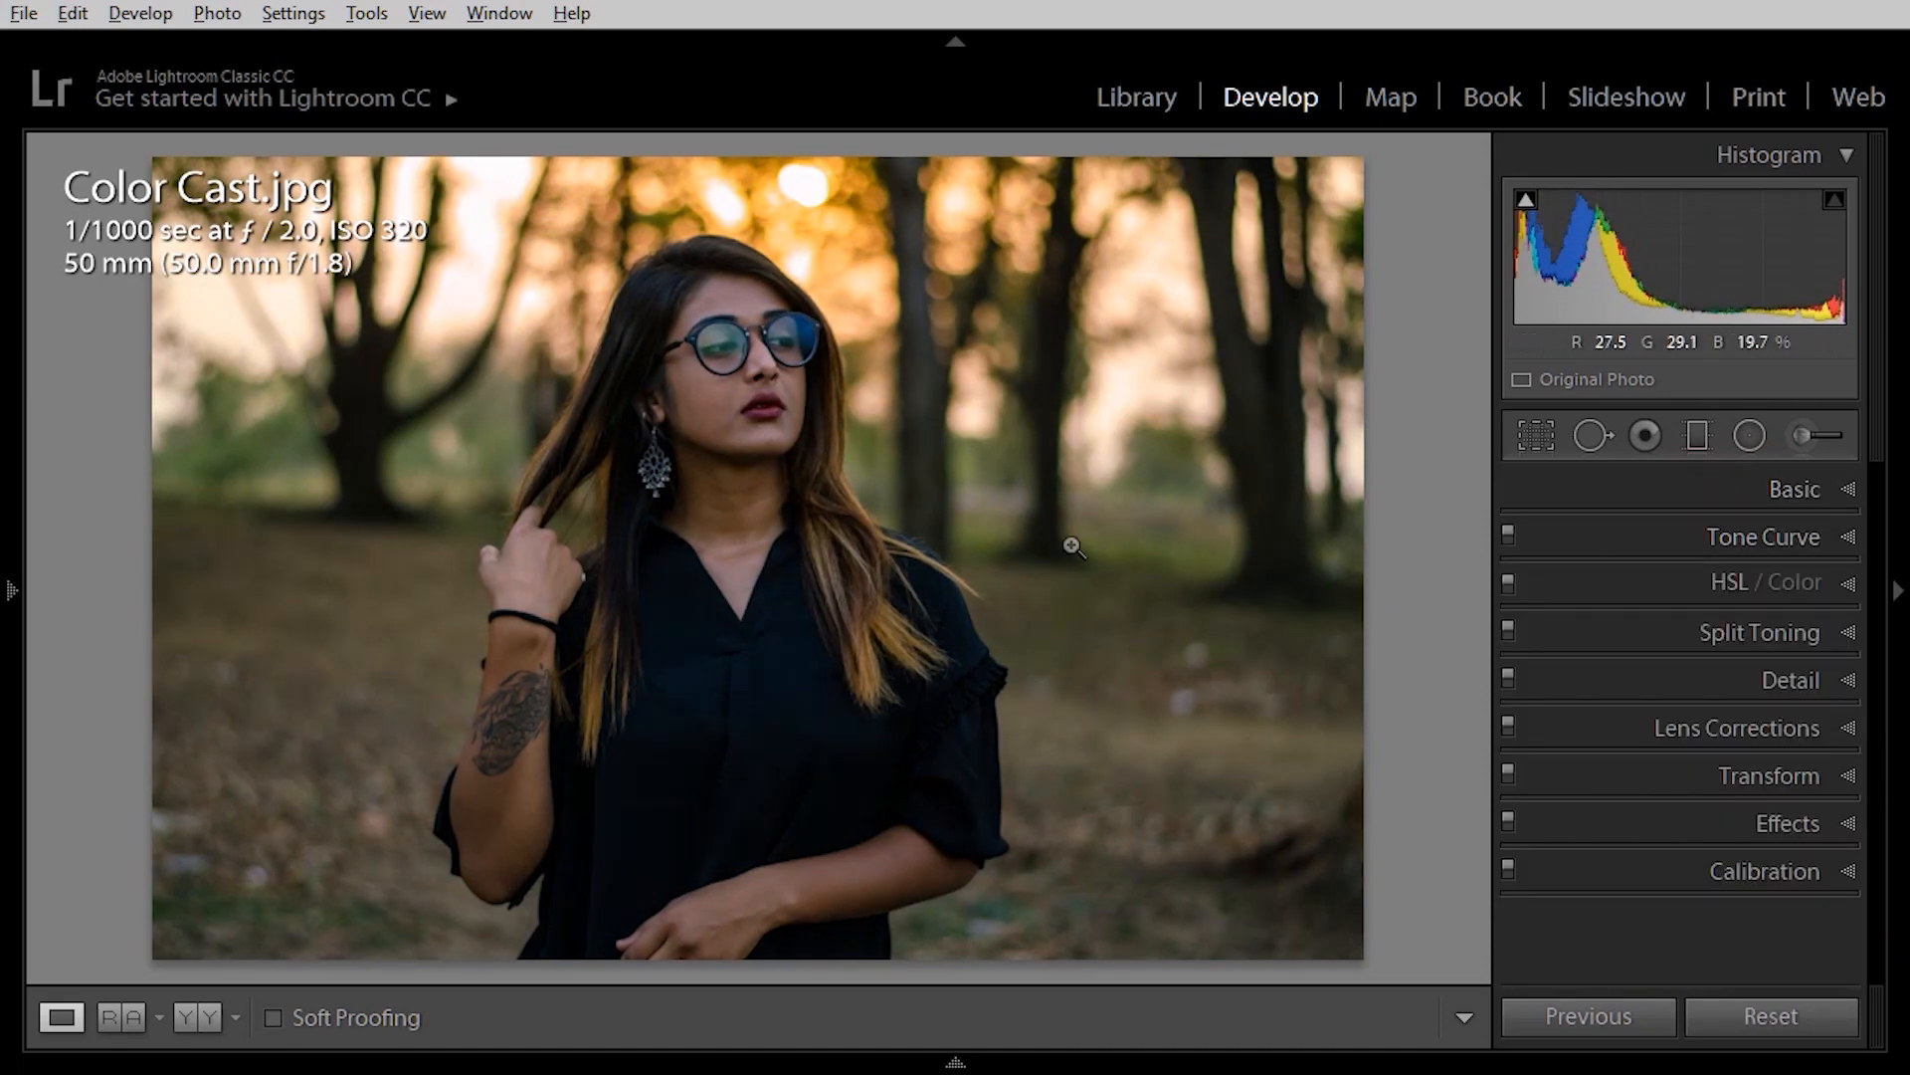
click(1796, 488)
drag(1700, 792, 1703, 797)
click(1796, 488)
key(y)
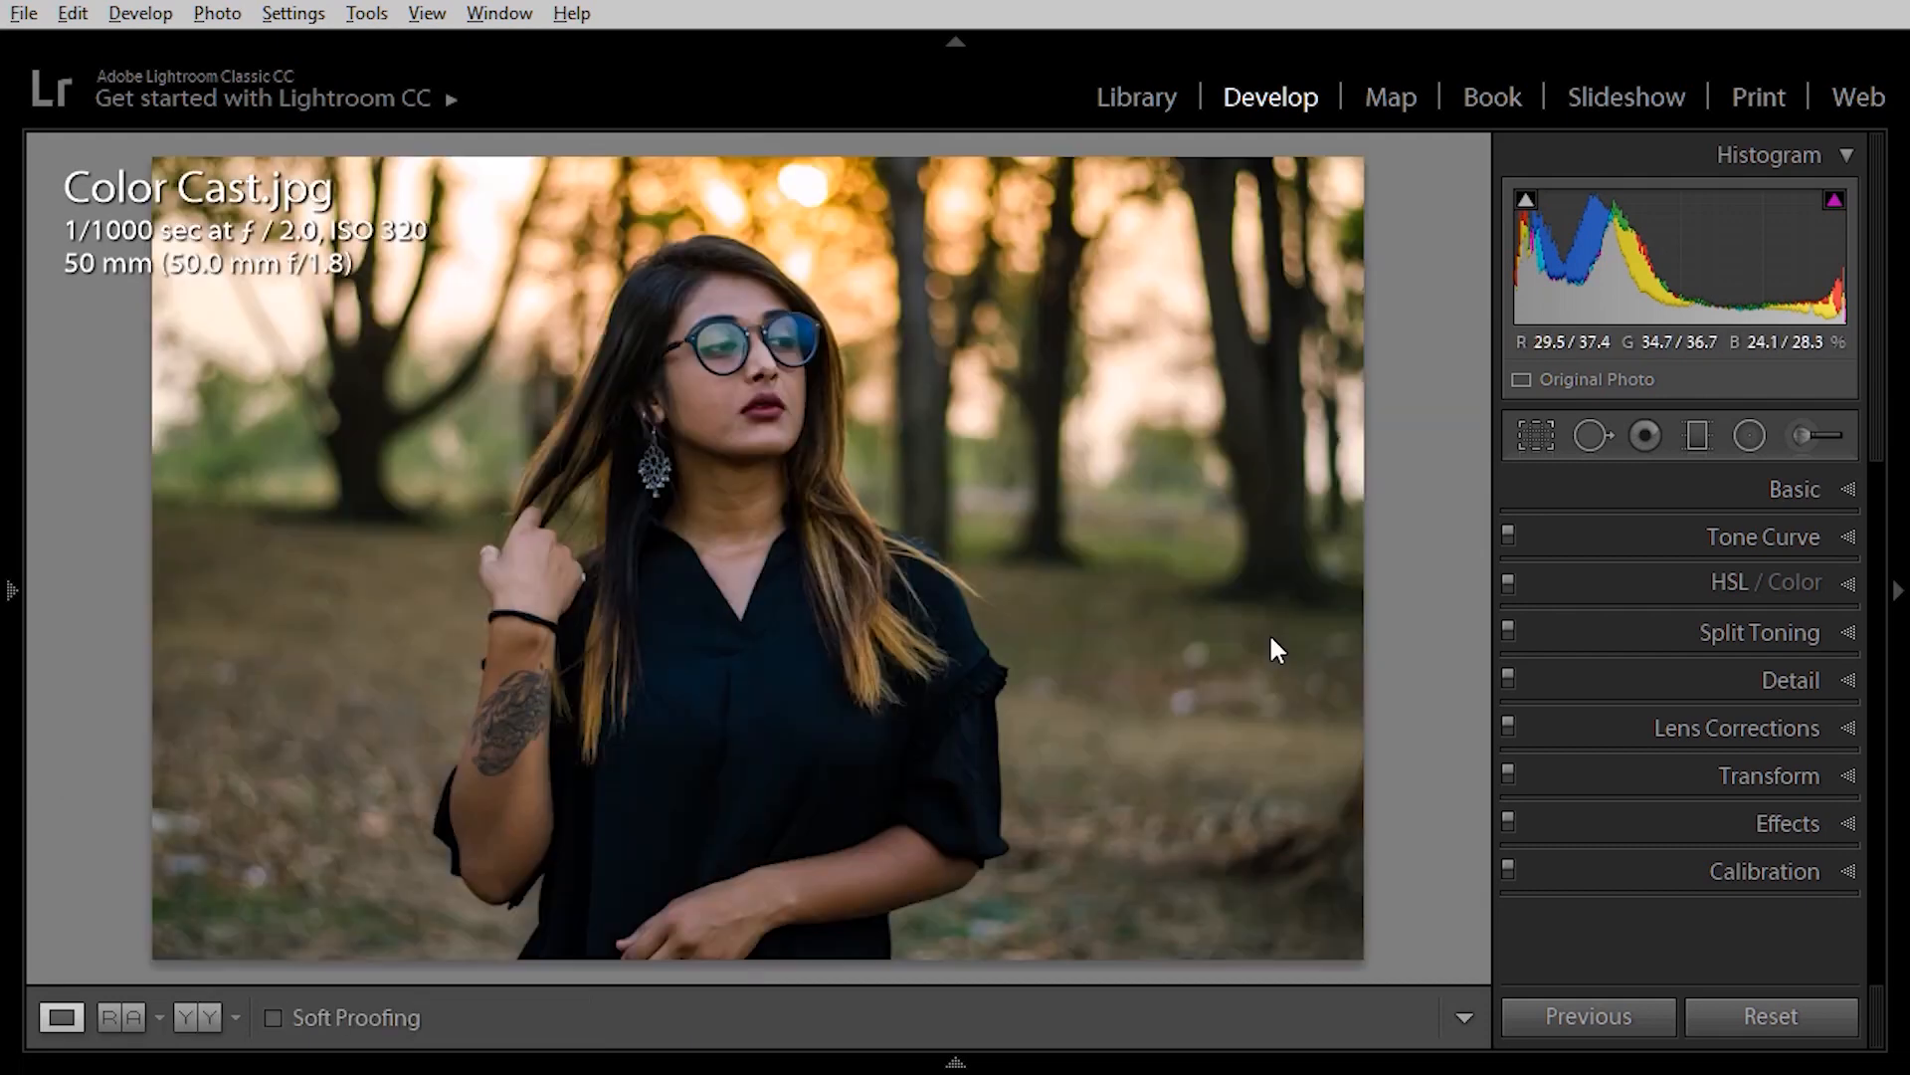
key(y)
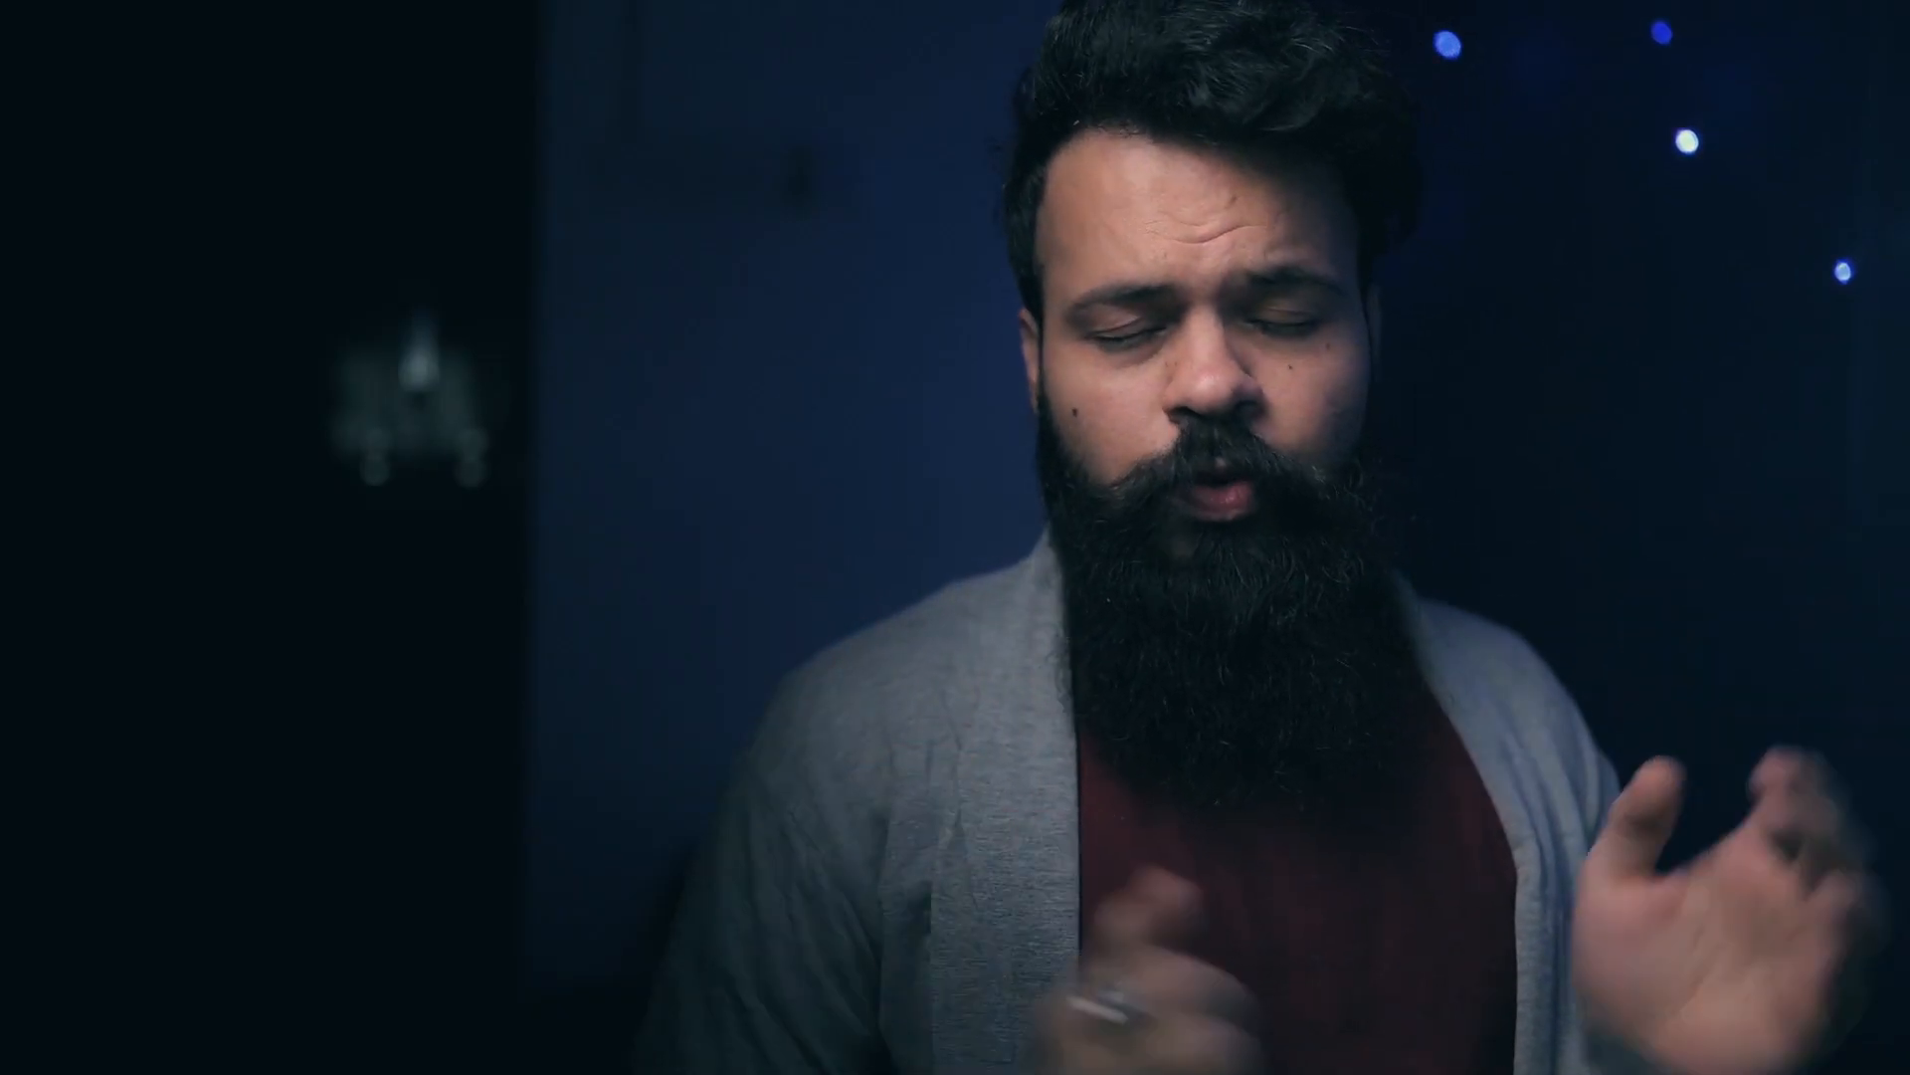